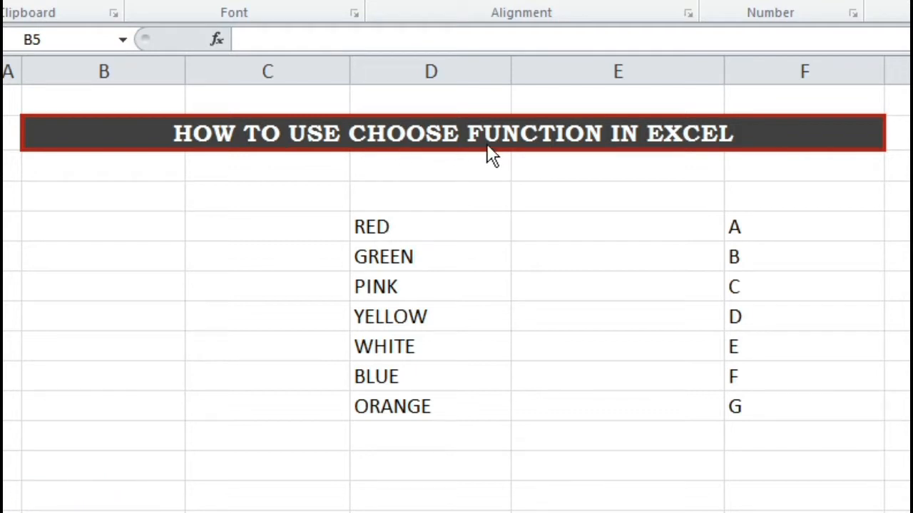
Start a CHOOSE formula in B5 with C5 as the index number and "How" and "to" as the first two values.
left_click(146, 226)
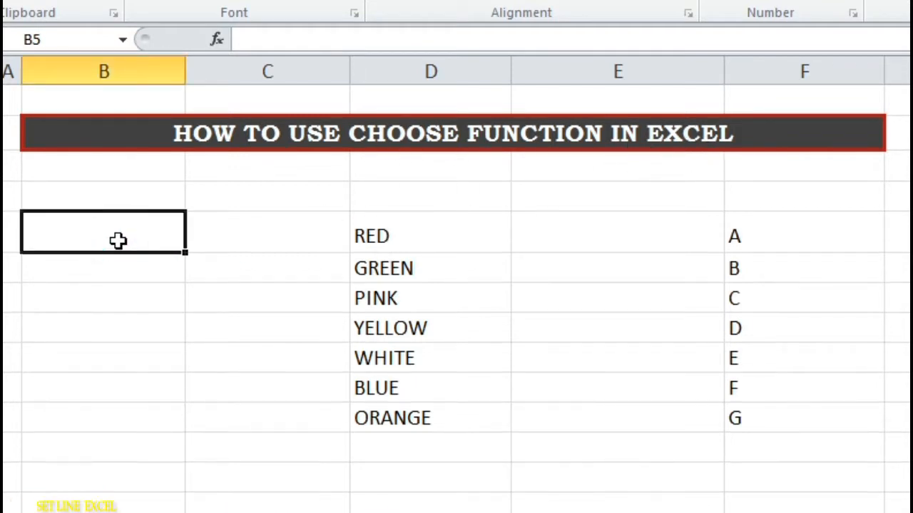
type("=choo")
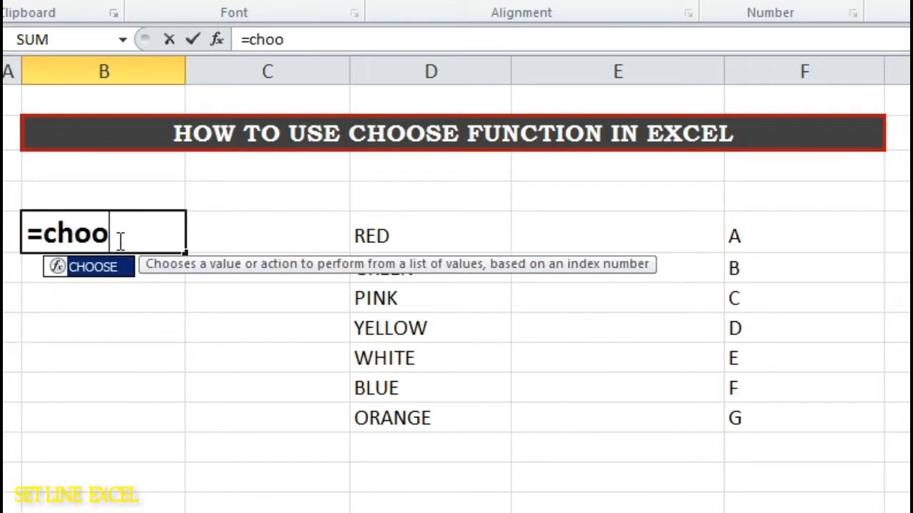
type("se")
key("Tab")
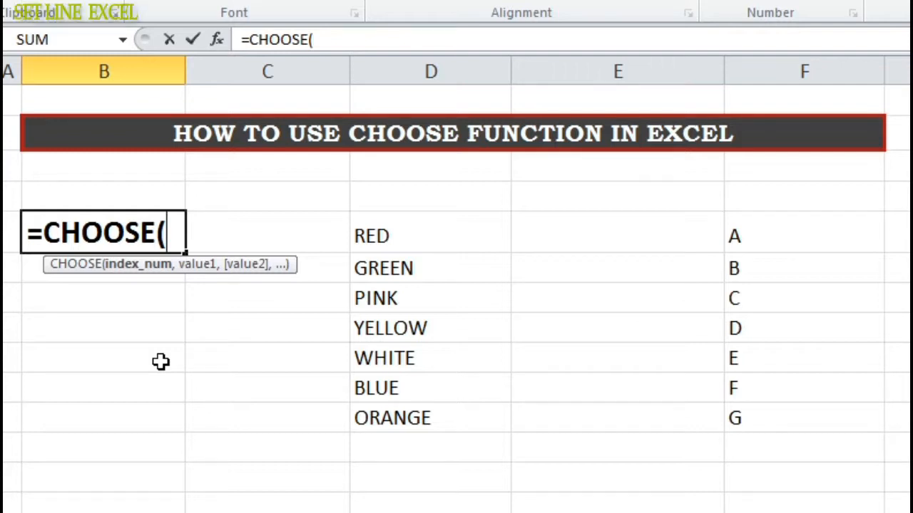
left_click(286, 232)
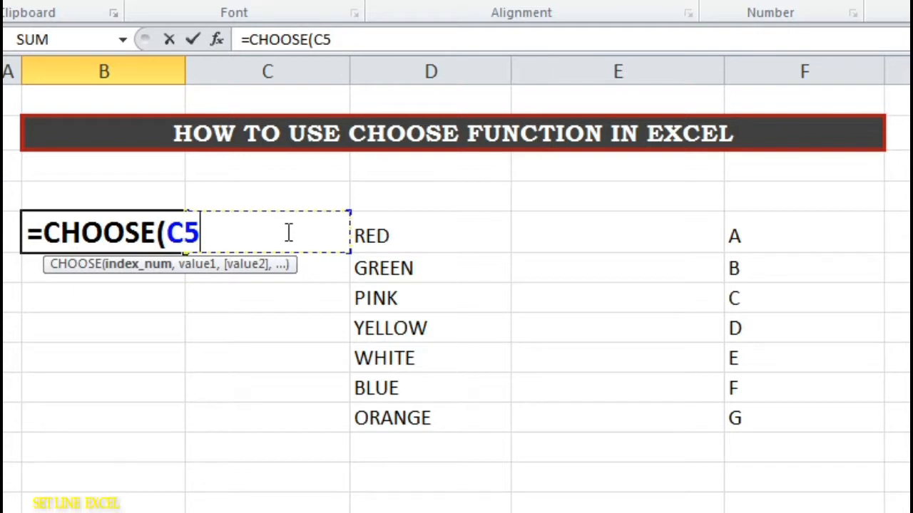
type(",\"How")
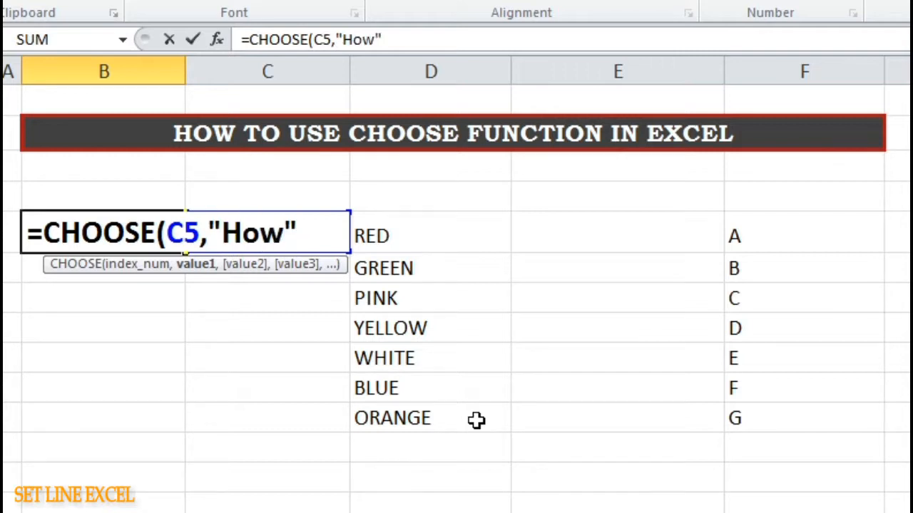
type(",\"t")
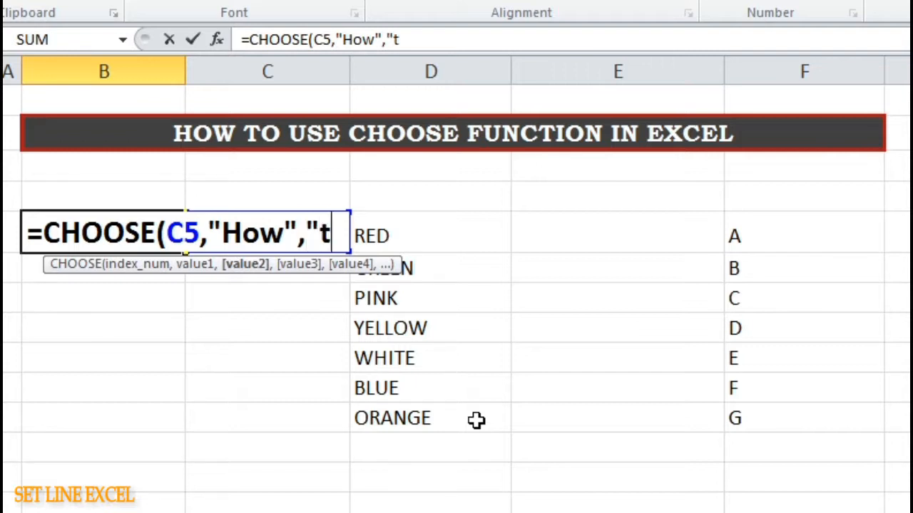
type("o")
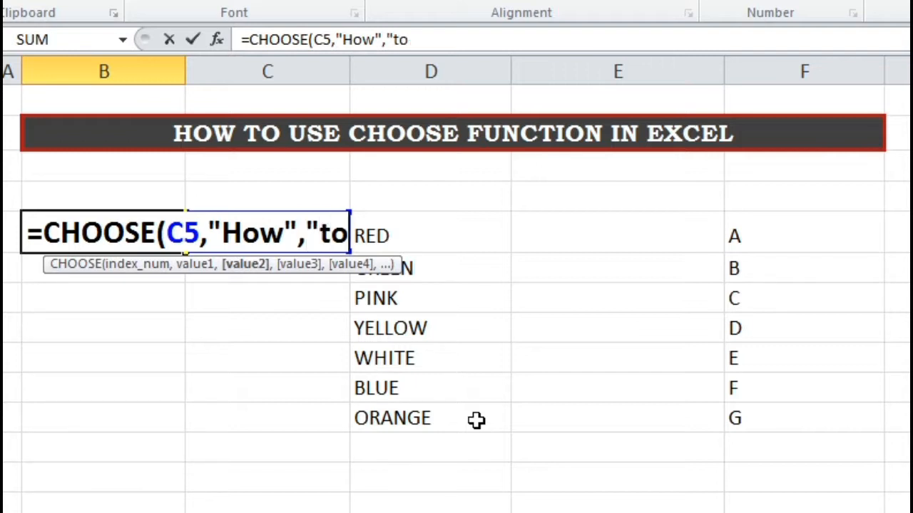
type("\"")
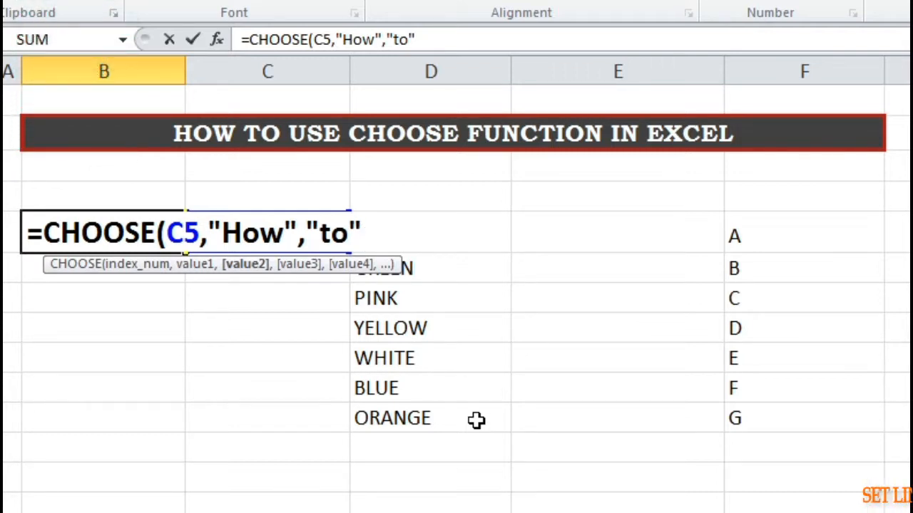
Add "Use" as the third value of the CHOOSE formula, enclosed in double quotes on both sides.
type(",Use")
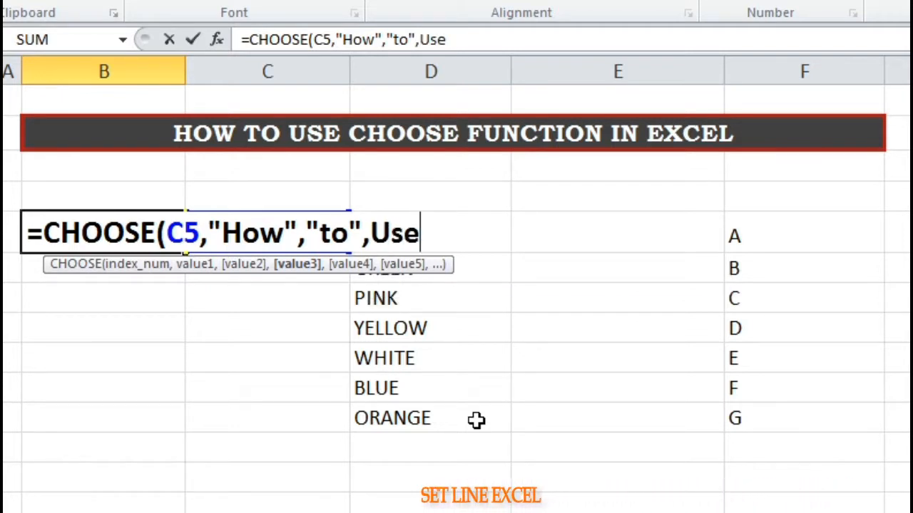
type("\"")
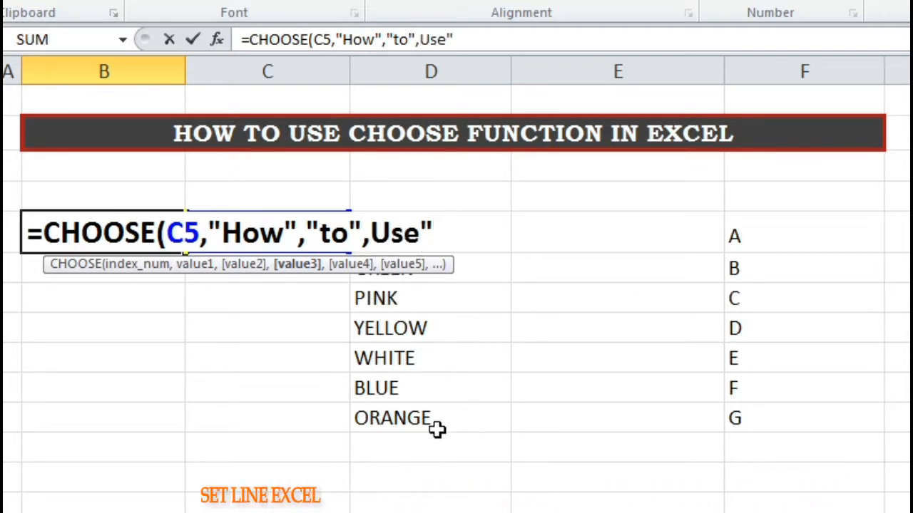
left_click(373, 232)
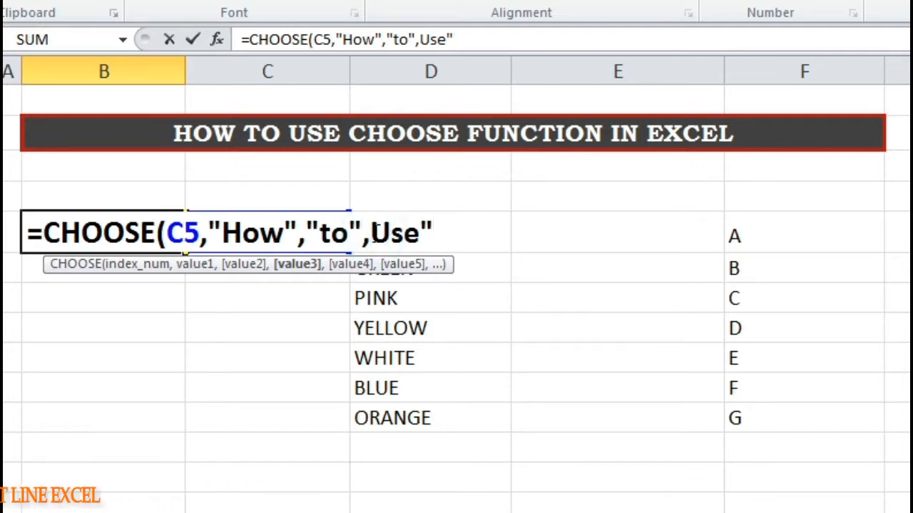
type("\"")
left_click(477, 229)
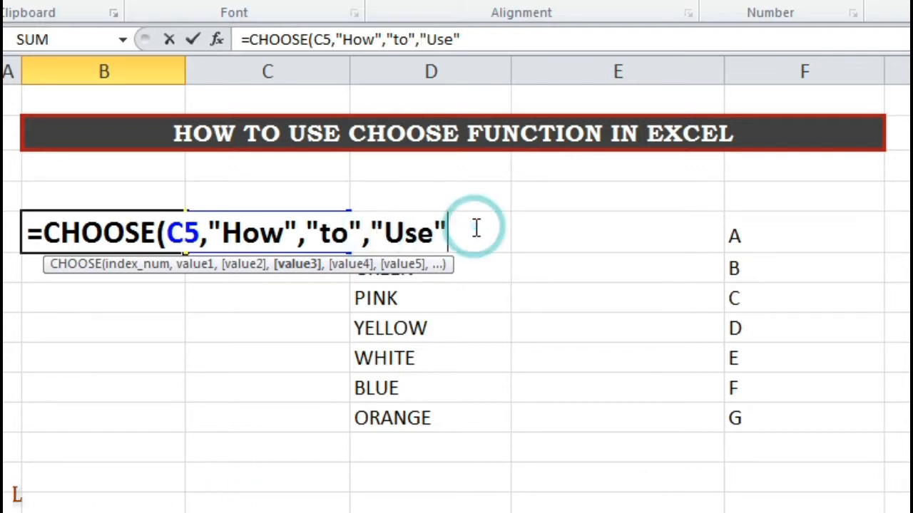
Complete the CHOOSE formula with the values "Choose", "Function", "In" and "Excel", and commit it.
type(",")
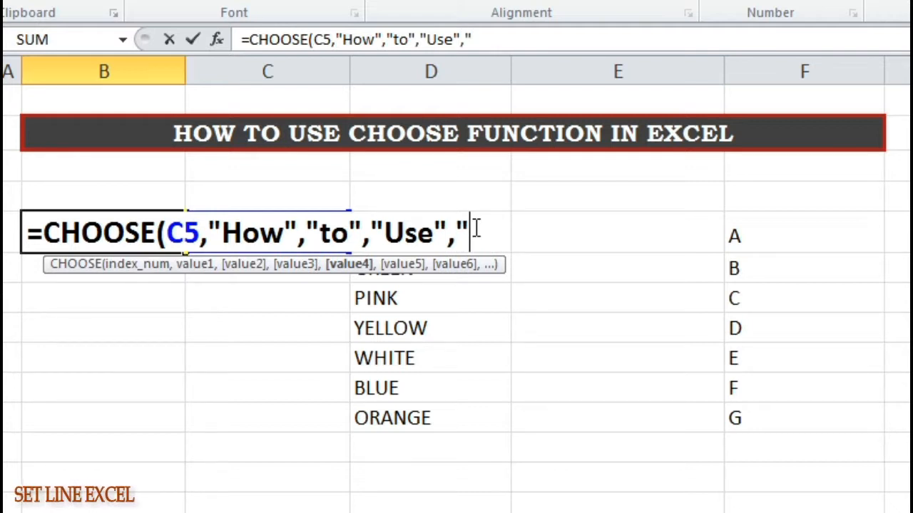
type("\"Choose\",\"Function")
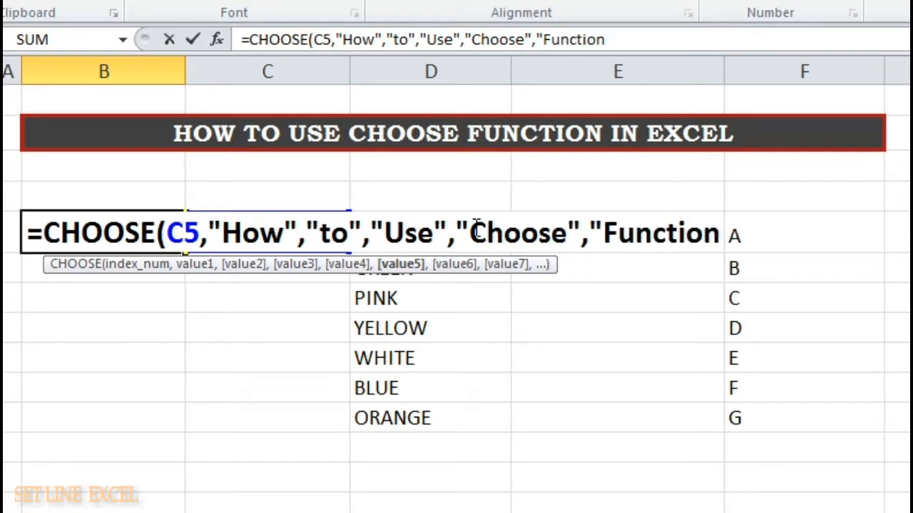
type("\",")
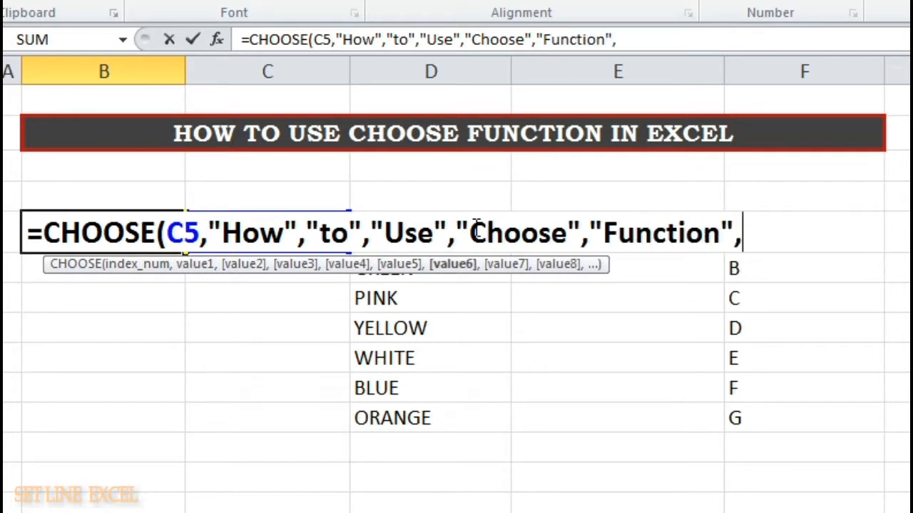
type("\"I")
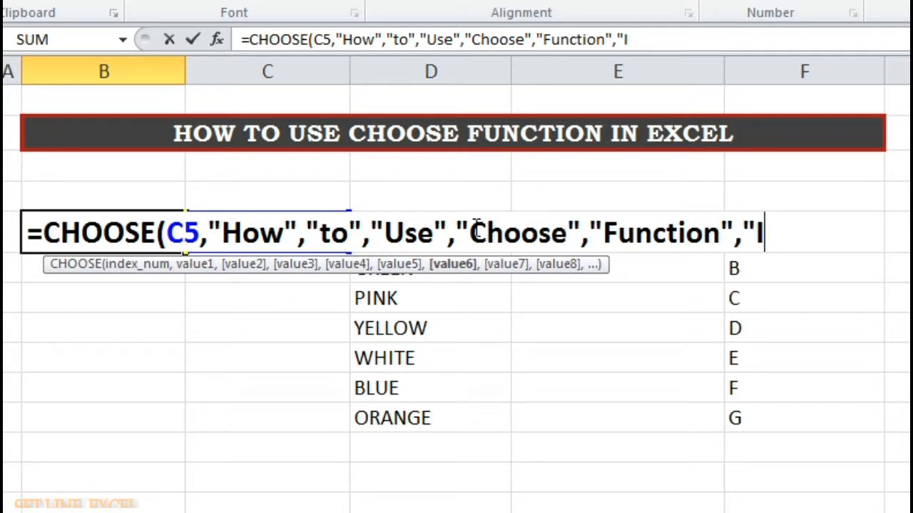
type("n\",")
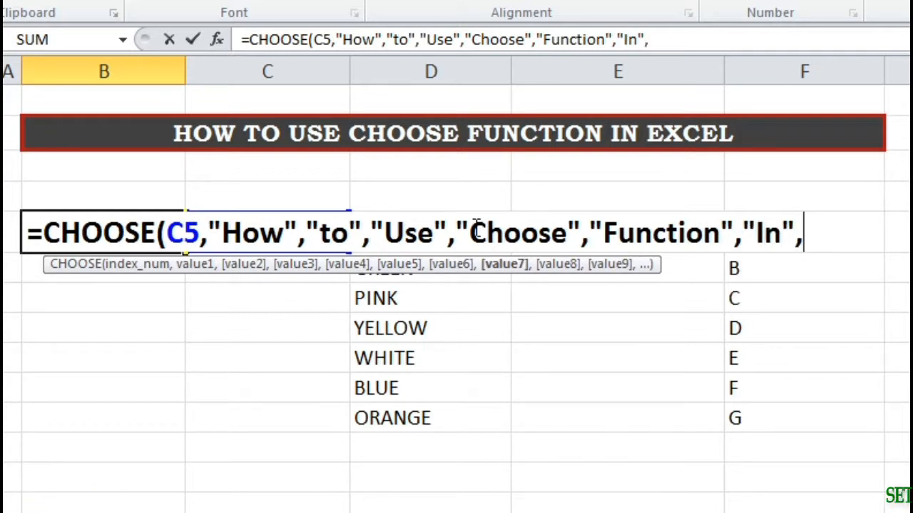
type("\"")
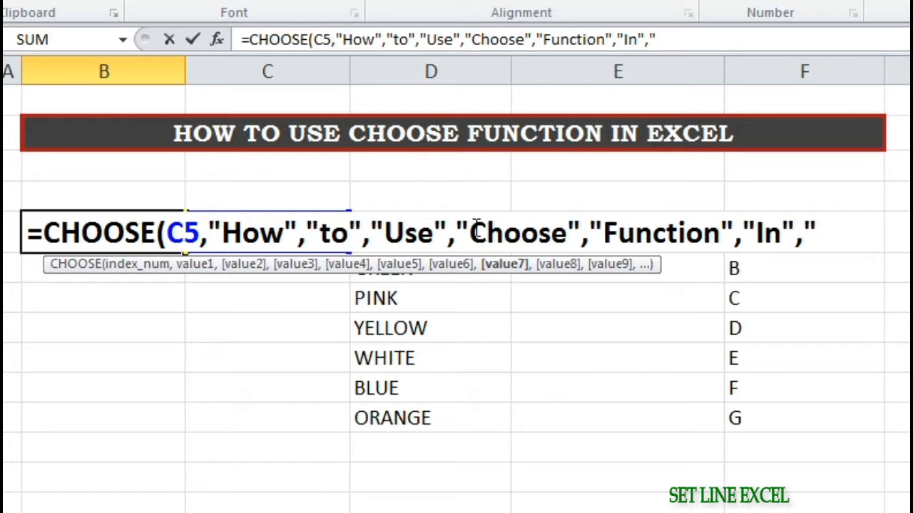
type("Excel")
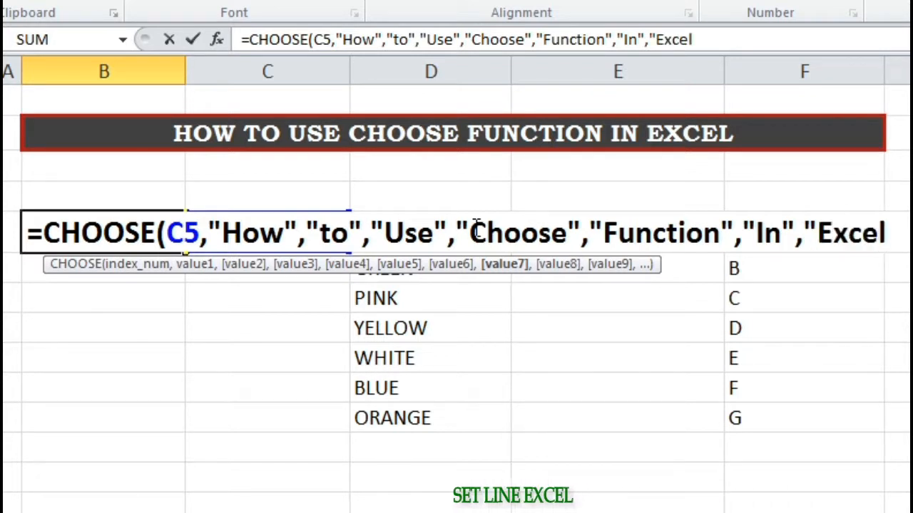
type("\")")
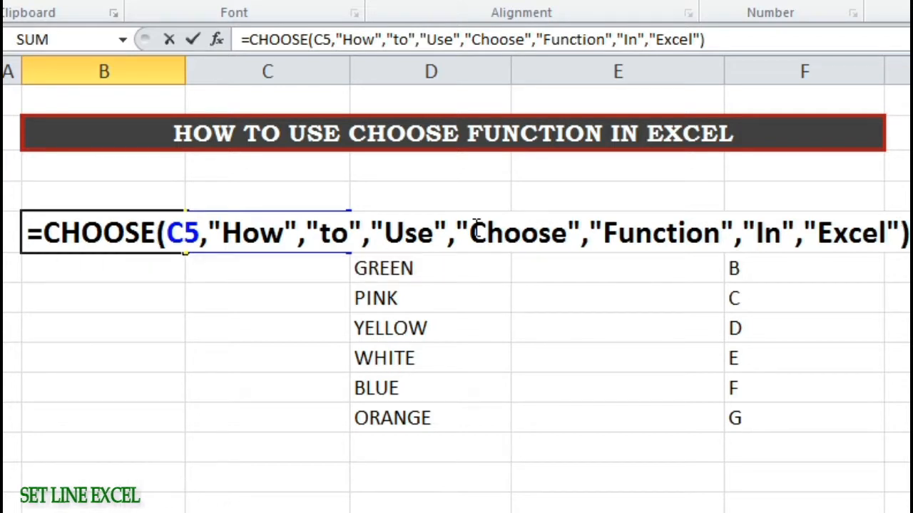
key("Return")
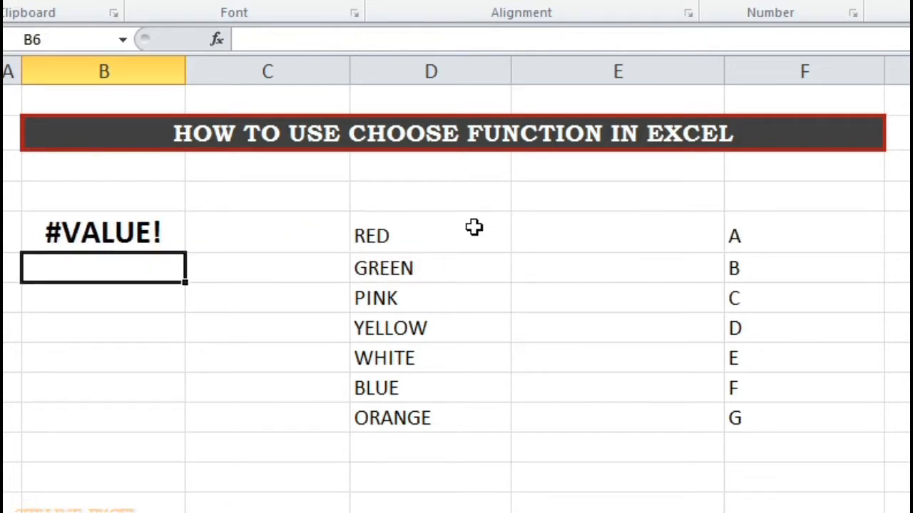
Test the formula in B5 by setting the index in C5 first to 1 and after that to 2.
left_click(238, 242)
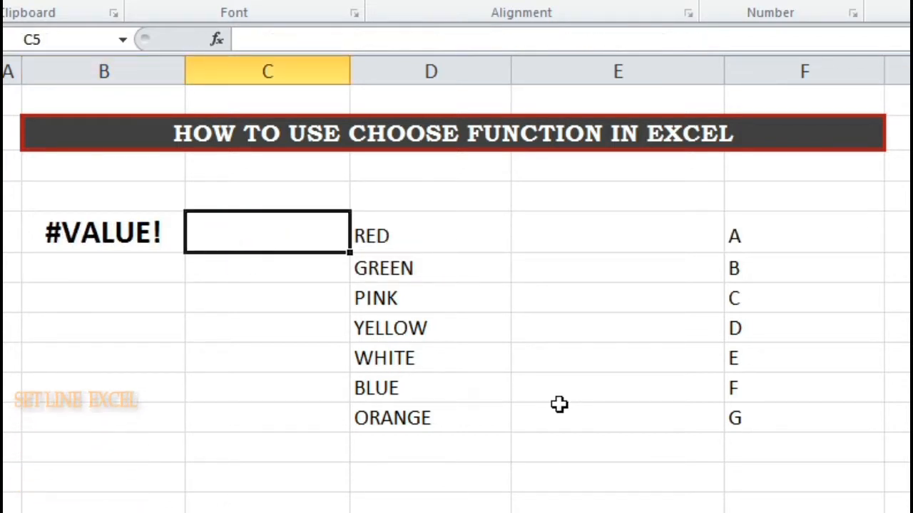
type("1")
key("Return")
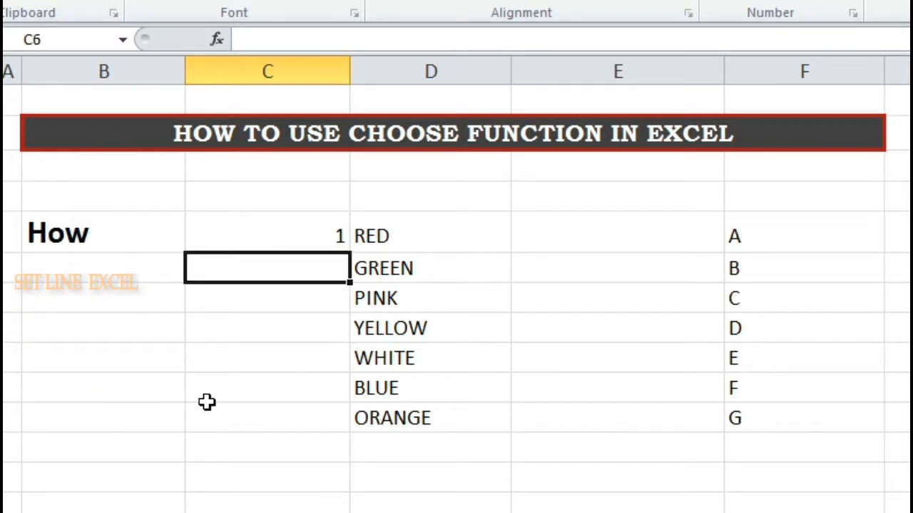
left_click(310, 245)
type("2")
key("Return")
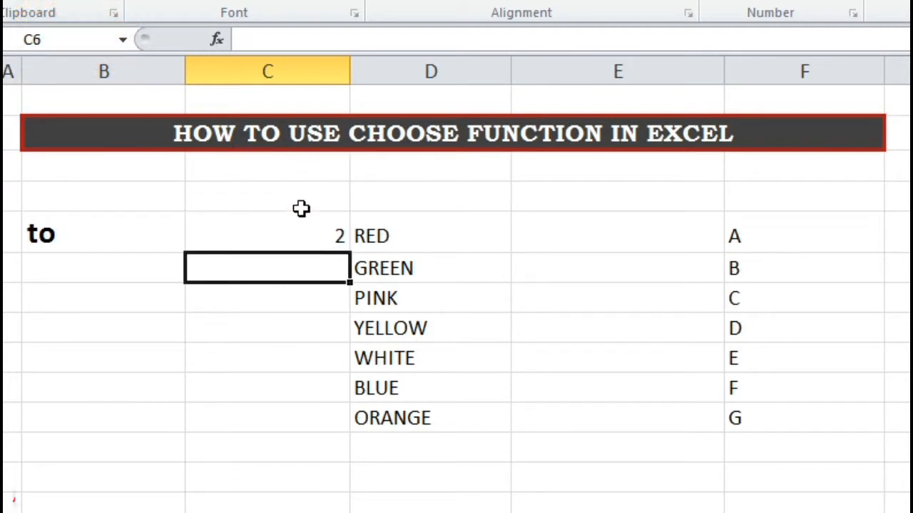
Test further index numbers by setting C5 first to 3 and after that to 7.
left_click(294, 236)
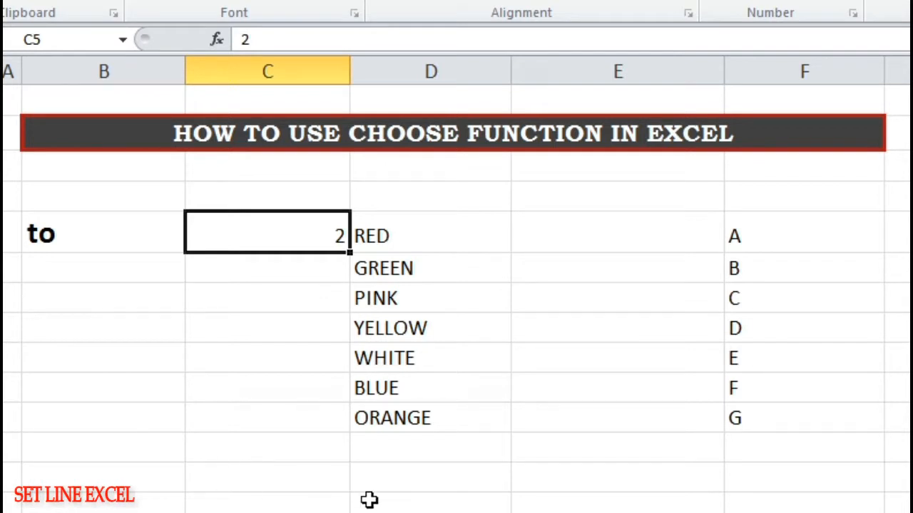
type("3")
key("Return")
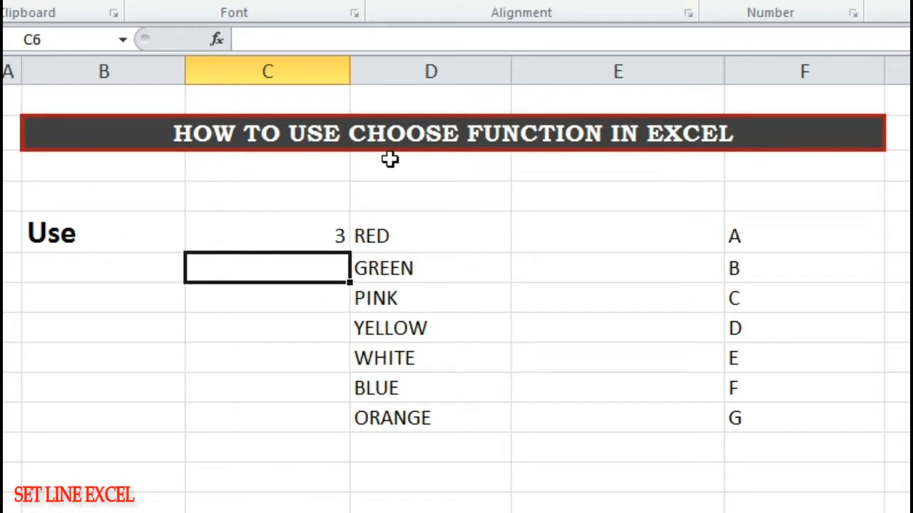
left_click(321, 233)
type("7")
key("Return")
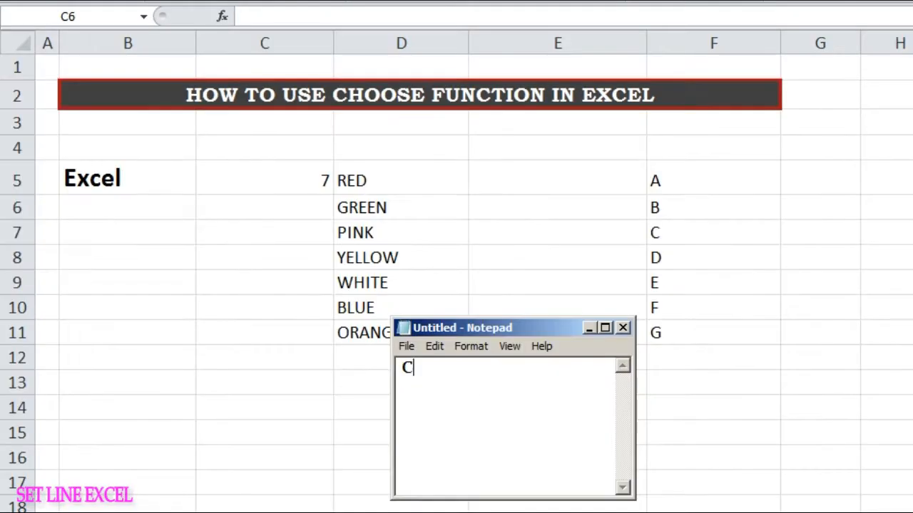
Write "Choose function represents the cell reference that at which place that value exist." in Notepad and return to Excel.
type("hoose function")
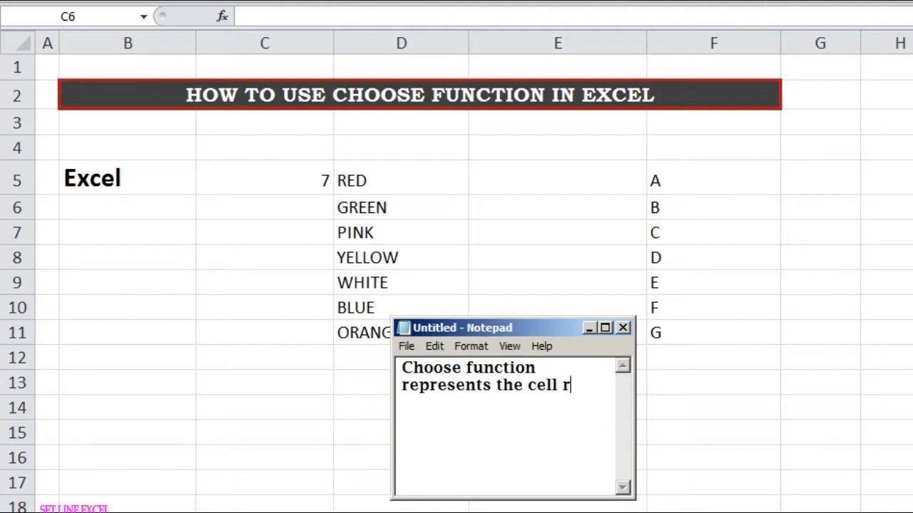
type("eference that at which ")
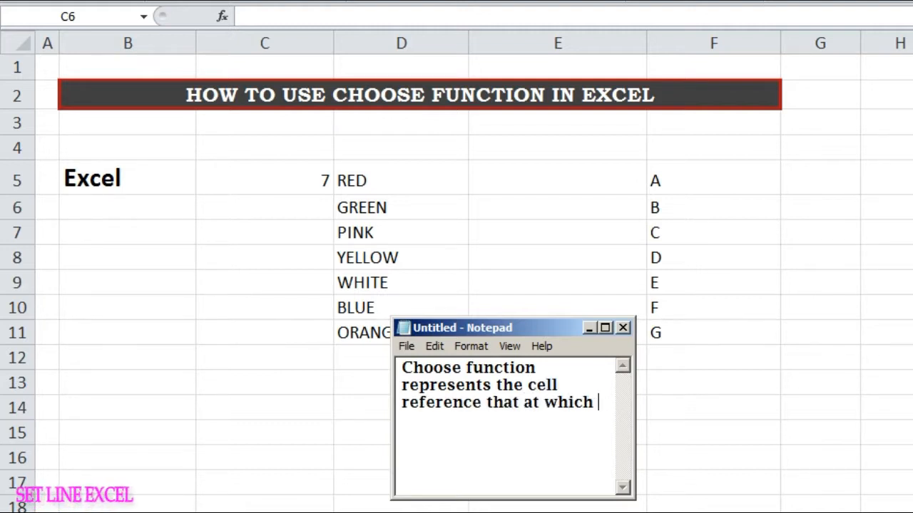
type("place that value exi")
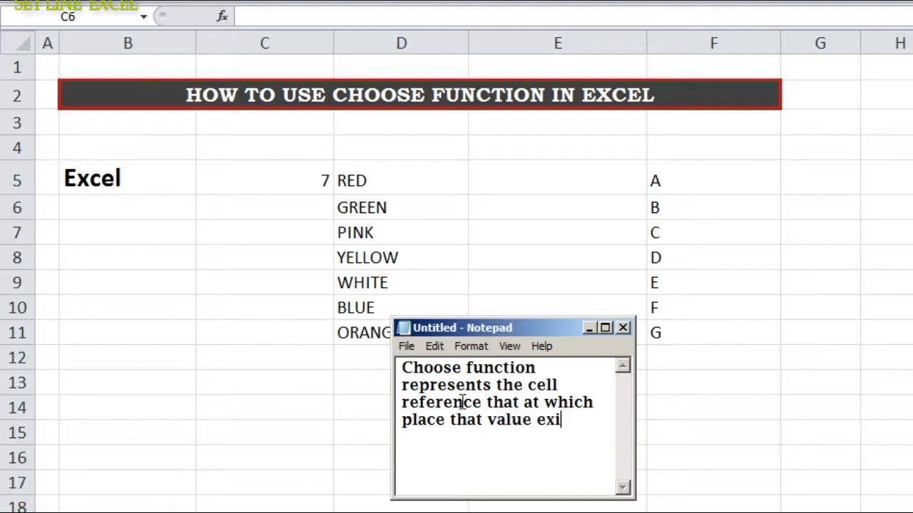
type("st.")
key("alt+Tab")
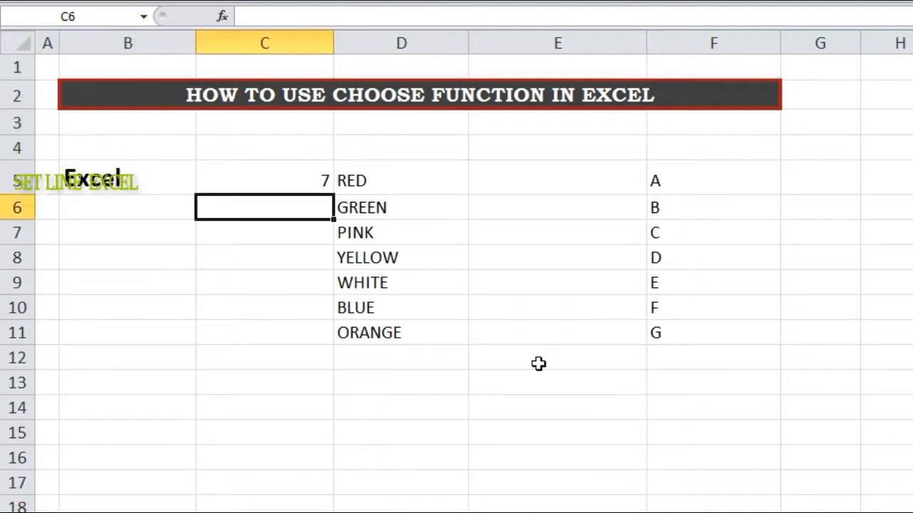
Set the index number in C5 to 5 and select B5 to show its CHOOSE formula.
left_click(749, 378)
left_click(278, 183)
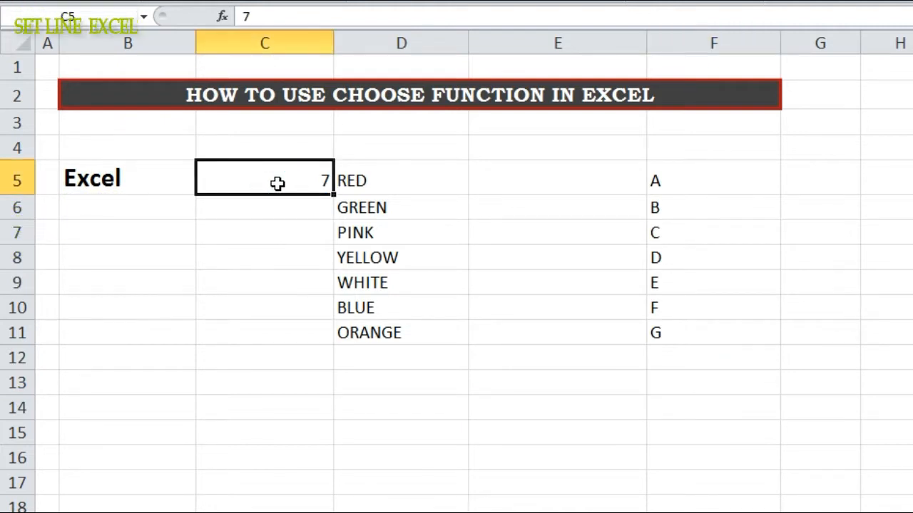
type("5")
key("Return")
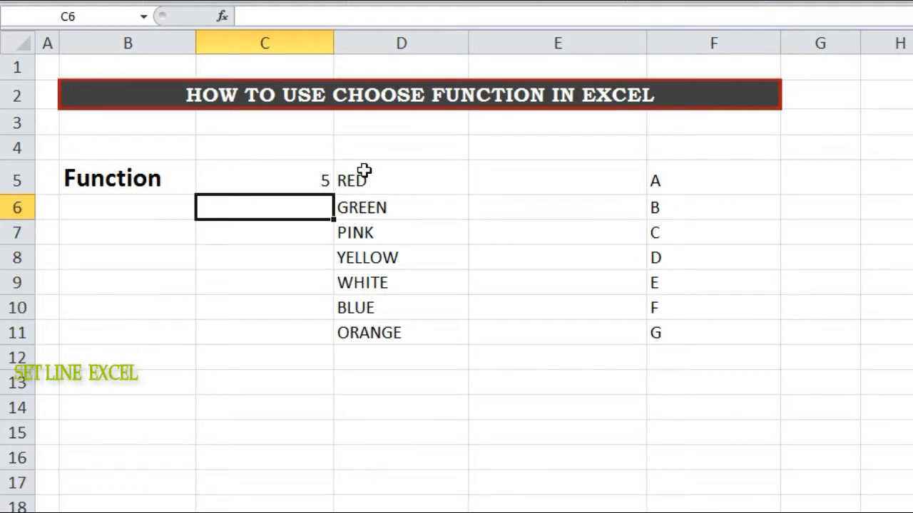
left_click(126, 179)
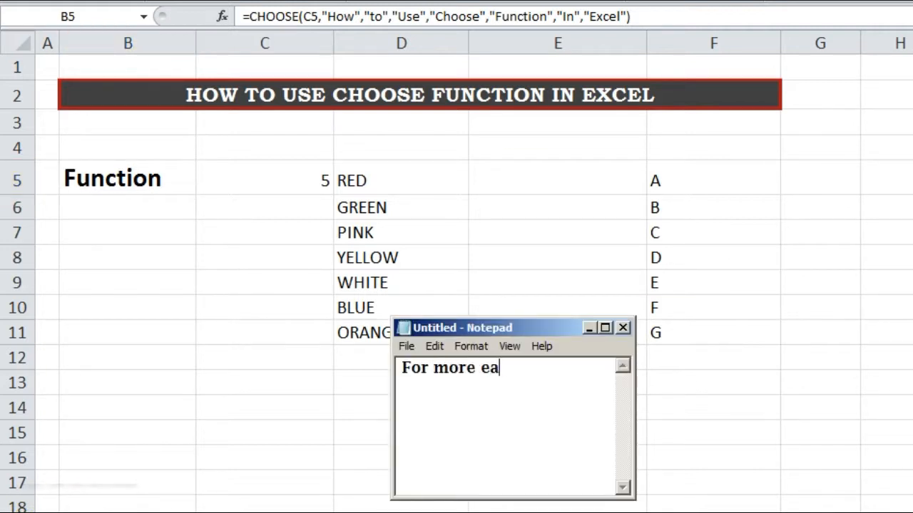
Write "For more easy understanding i will show you one more example." in Notepad and return to the Excel sheet.
type("nding i will show")
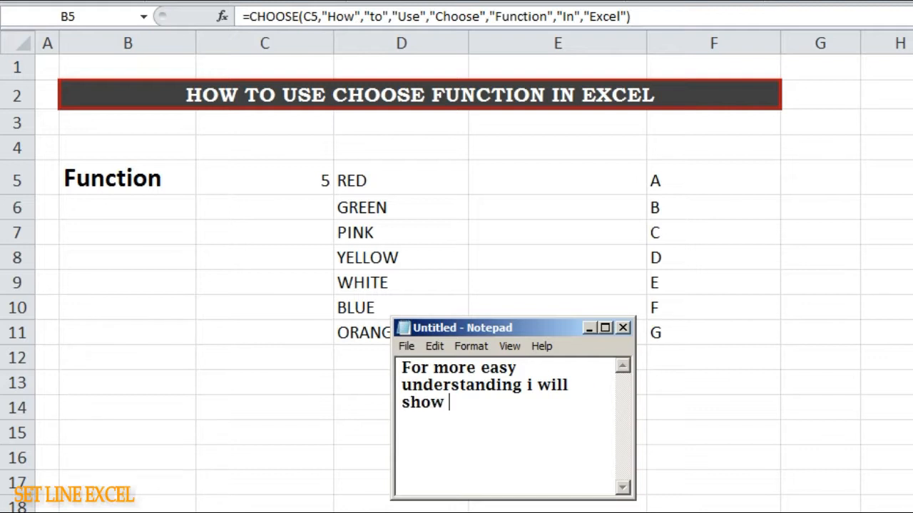
type("xample.")
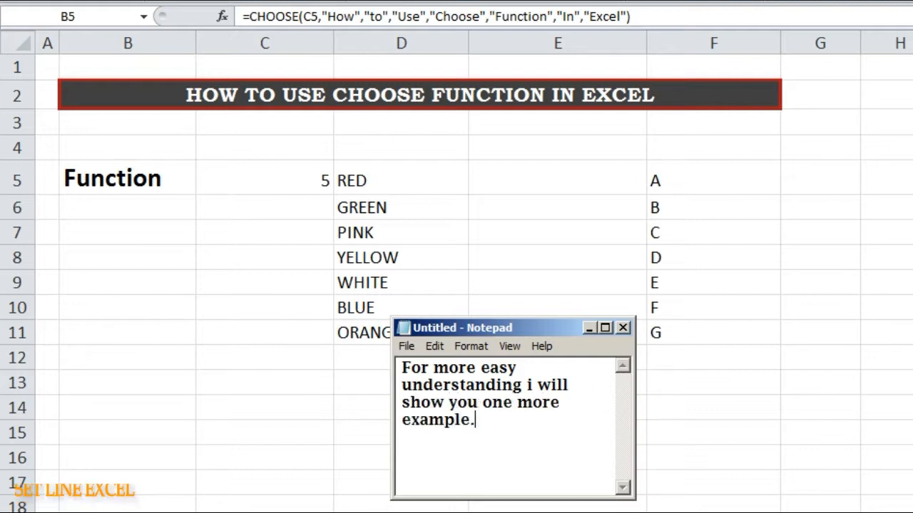
left_click(624, 365)
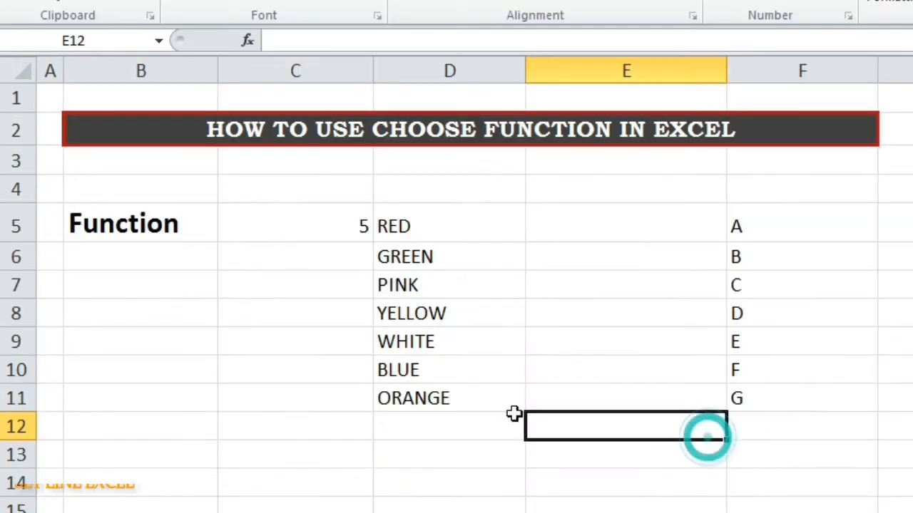
left_click(186, 428)
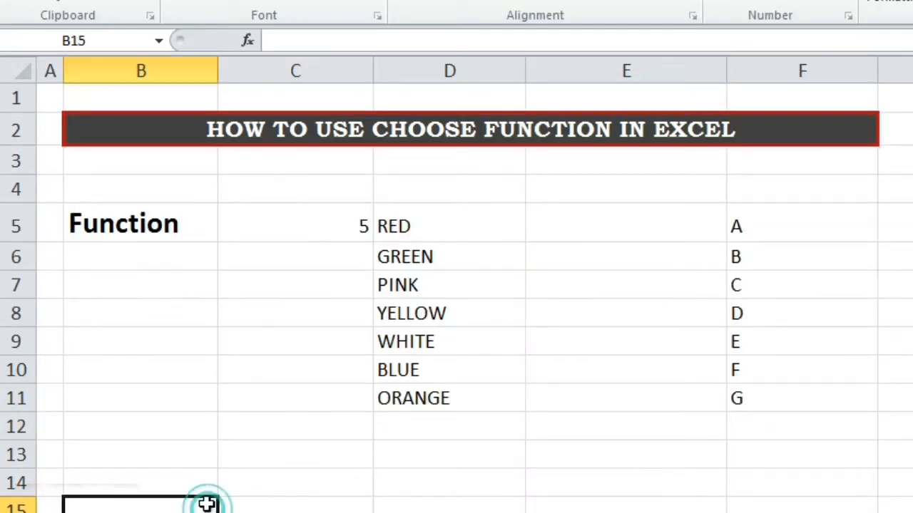
Start a new CHOOSE formula in B5 with E6 as the index number and "A" as the first value.
left_click(142, 226)
type("=c")
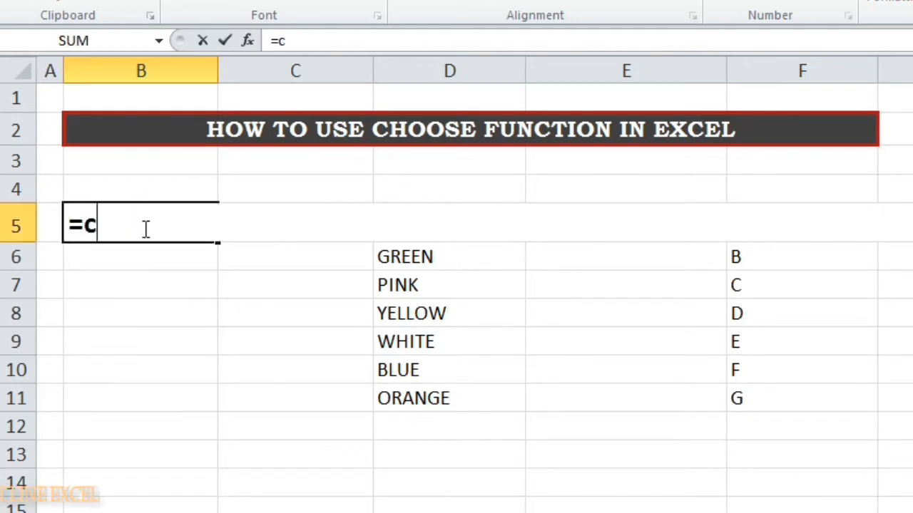
type("hoose")
key("Tab")
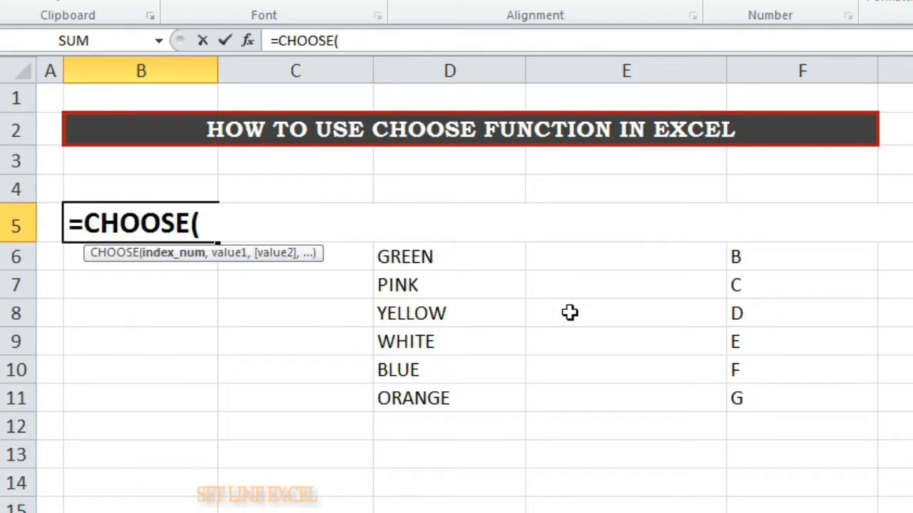
left_click(676, 255)
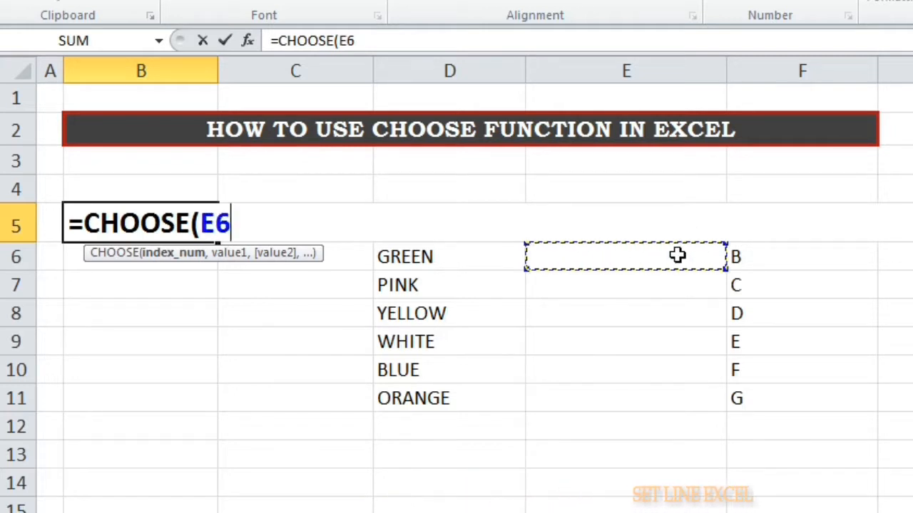
type(",\"A")
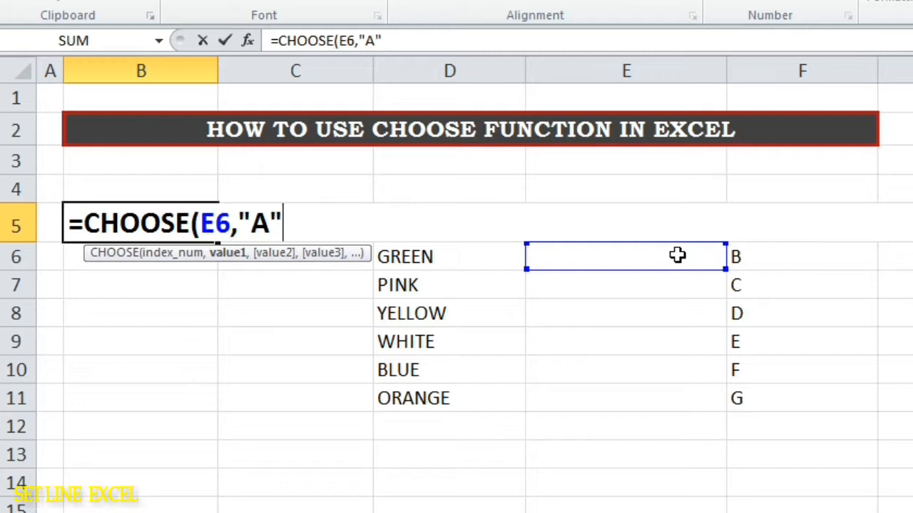
Add "B", "C", "D" and "E" as the second to fifth values of the CHOOSE formula in B5.
type("\",")
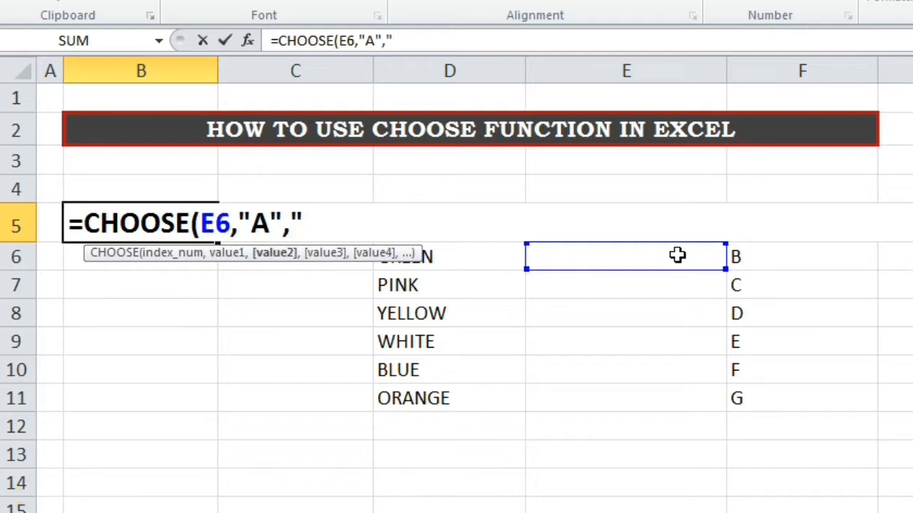
type("\"B\"")
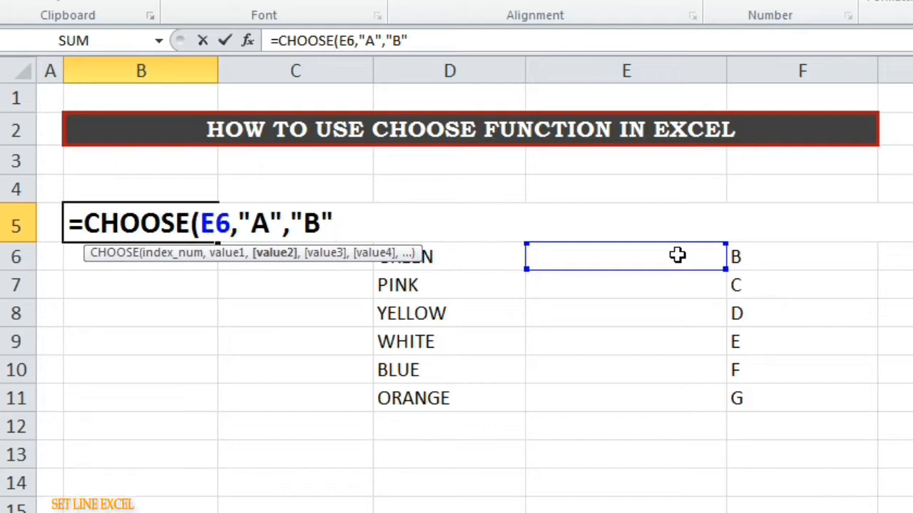
type(",")
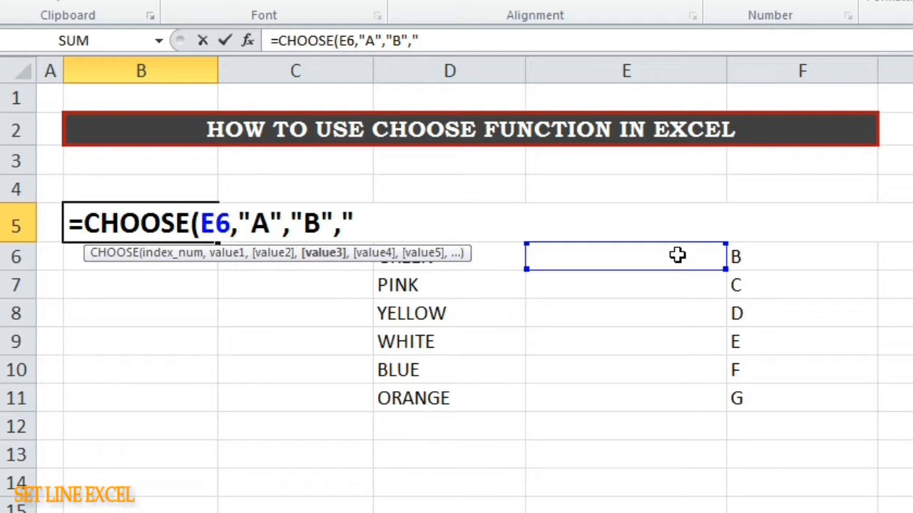
type("\"C\",\"D")
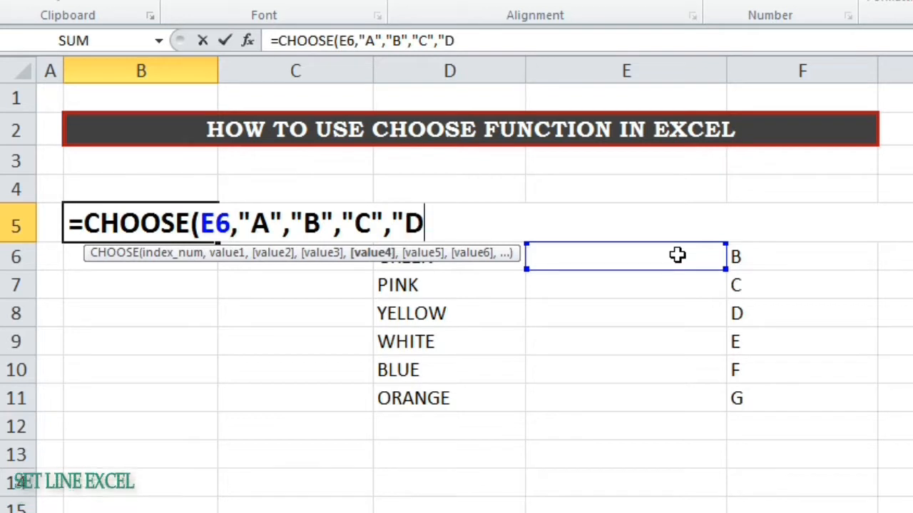
type("\",")
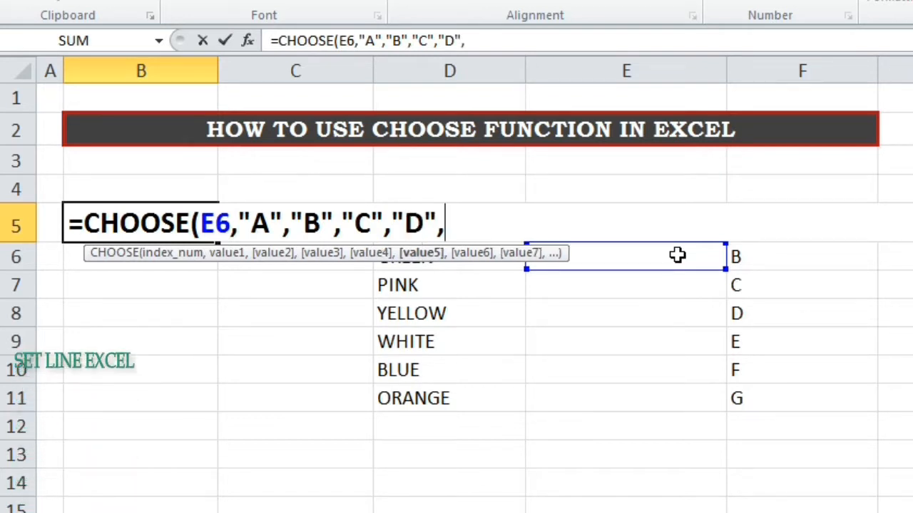
type("\"E")
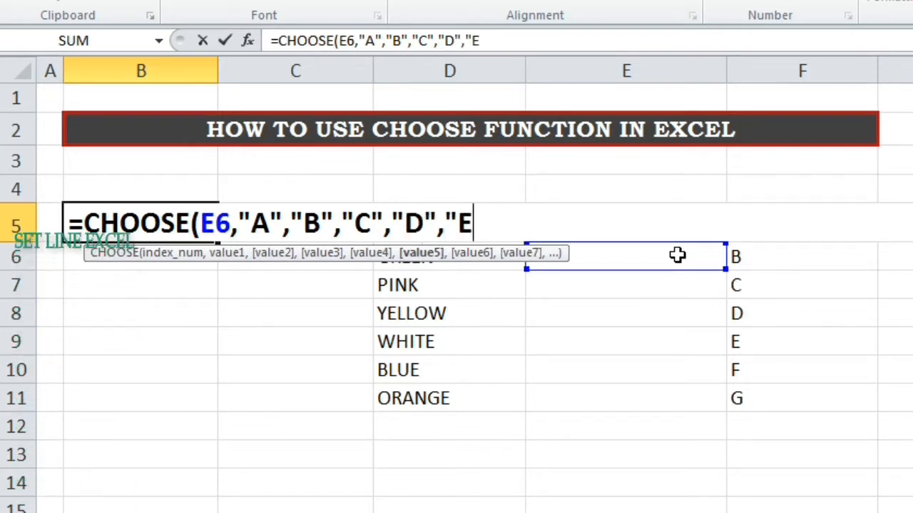
type("\",")
key("BackSpace")
key("BackSpace")
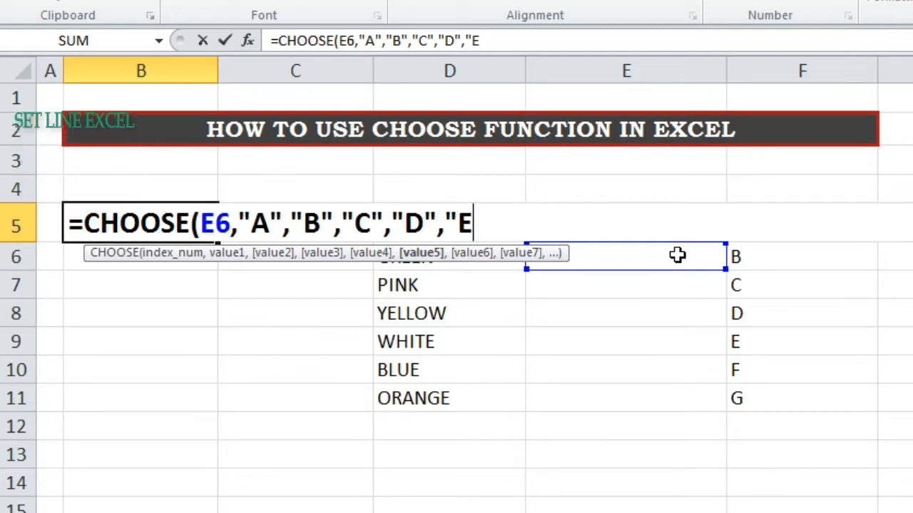
type("\",")
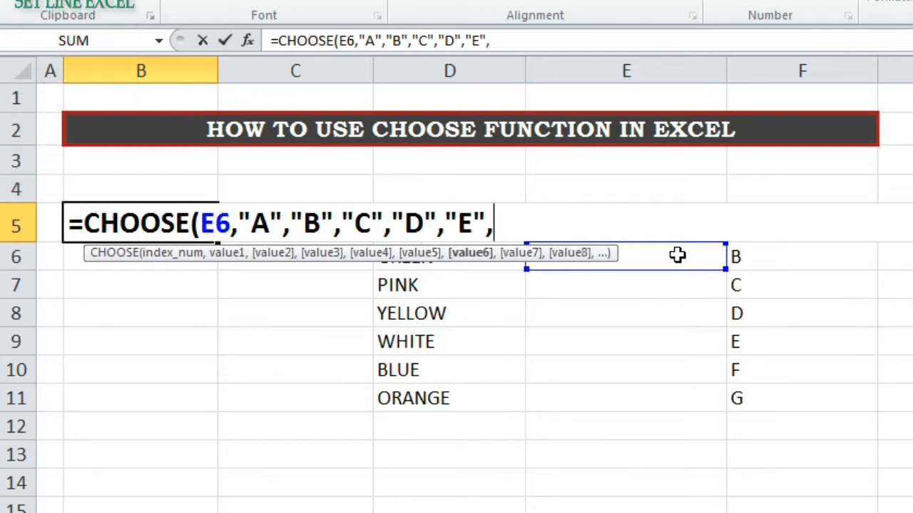
Complete the CHOOSE formula in B5 with "F" and "G" as the last values and enter it.
type("\"")
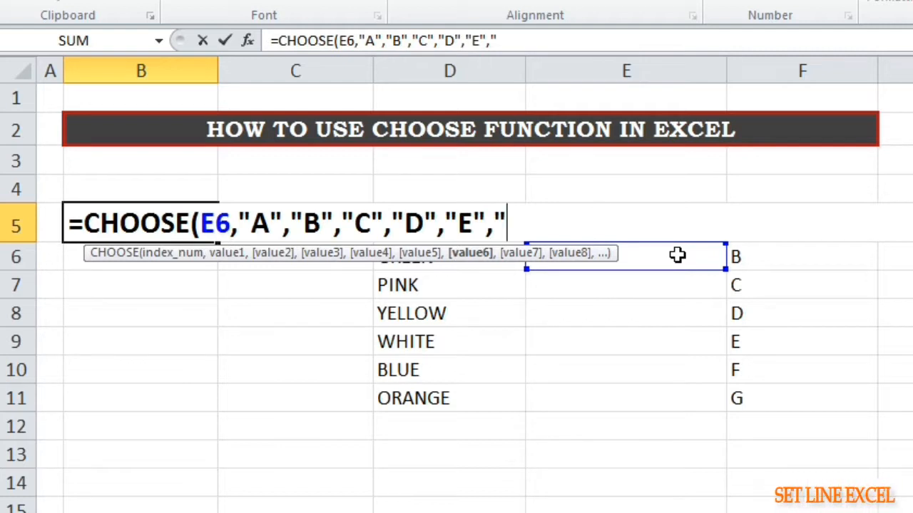
type("F\",\"")
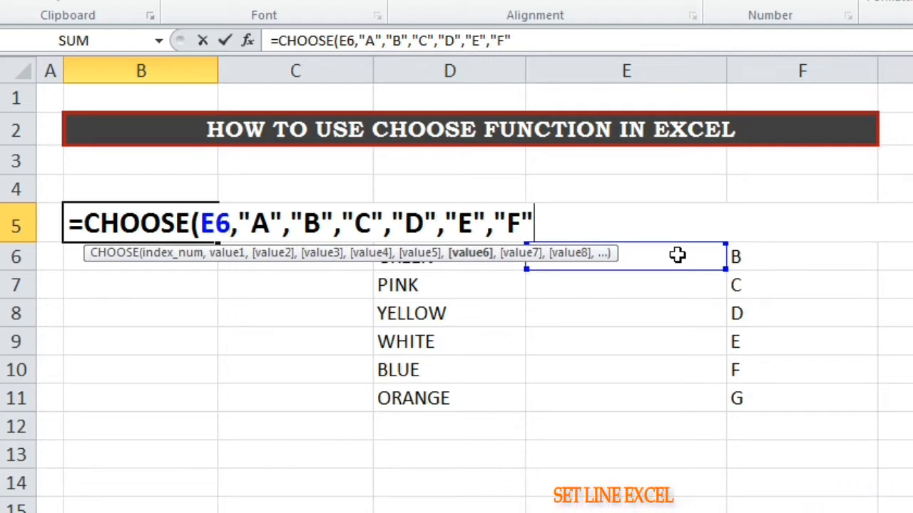
type("G\")")
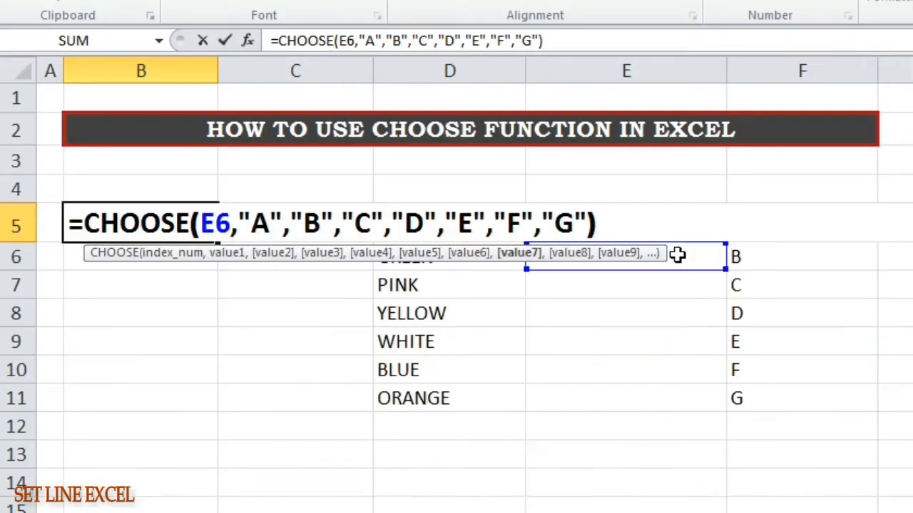
key("Return")
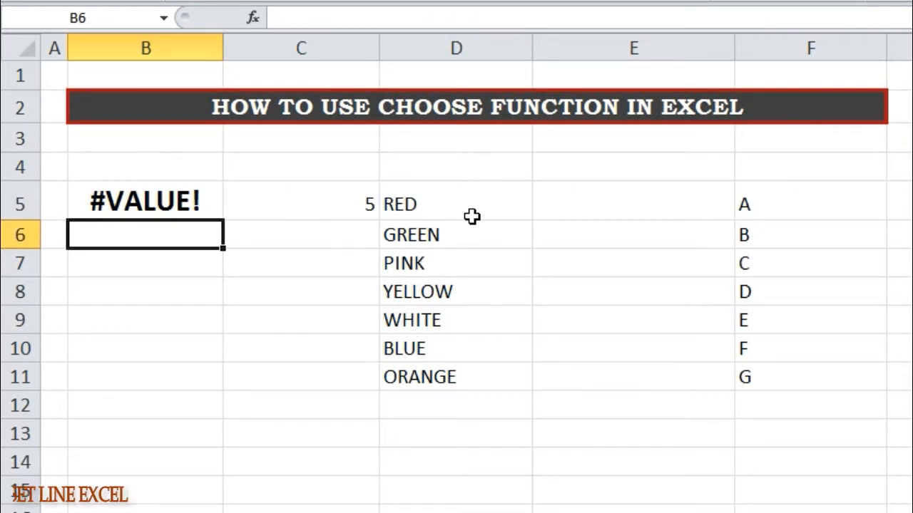
Check the formula in B5 and enter 1 as the index number in E5.
left_click(198, 199)
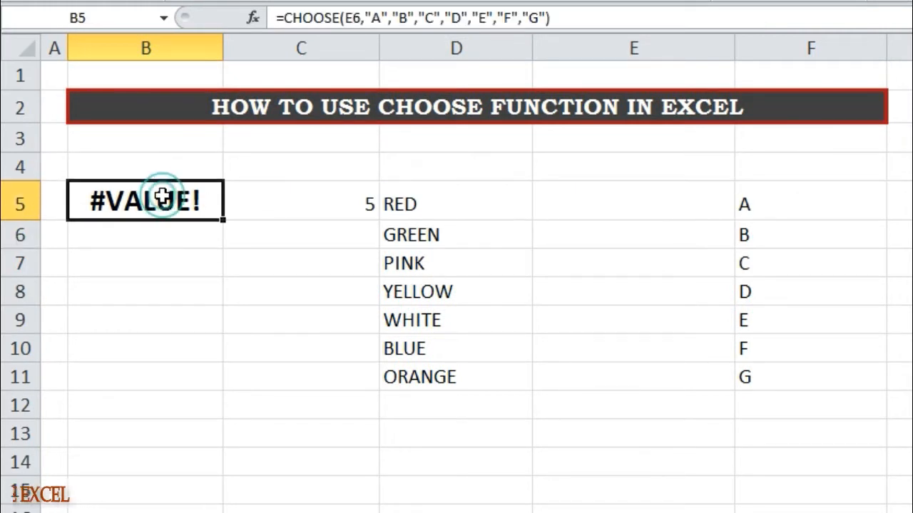
left_click(601, 207)
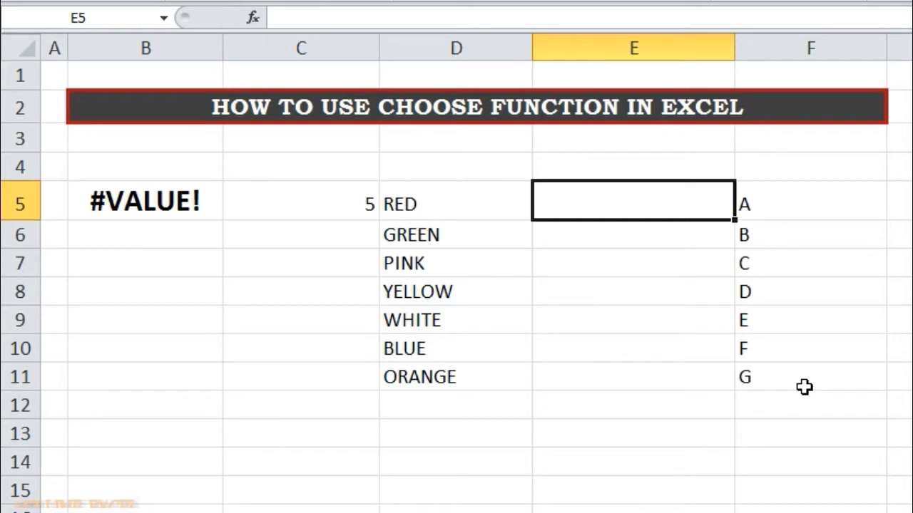
type("1")
key("Return")
key("Up")
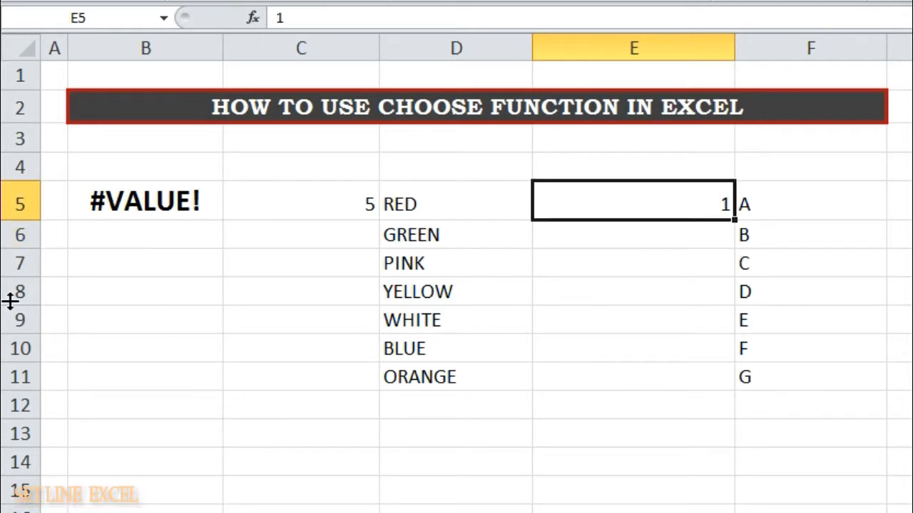
Compare B5's formula with cells E5 and E6, and change its index reference to E5.
left_click(164, 203)
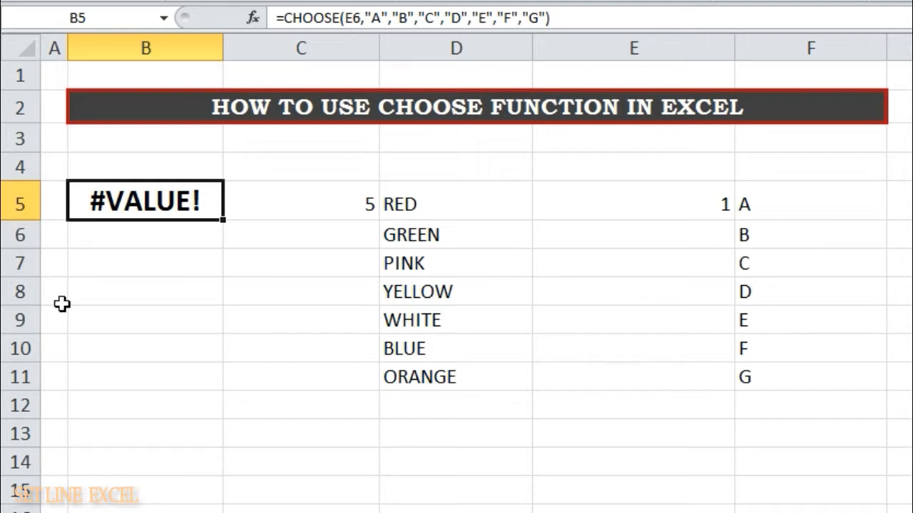
left_click(673, 240)
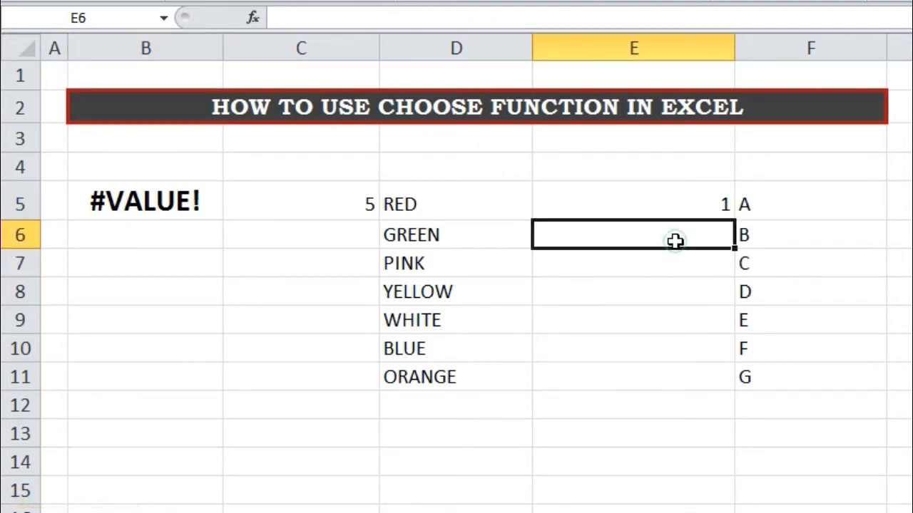
left_click(683, 206)
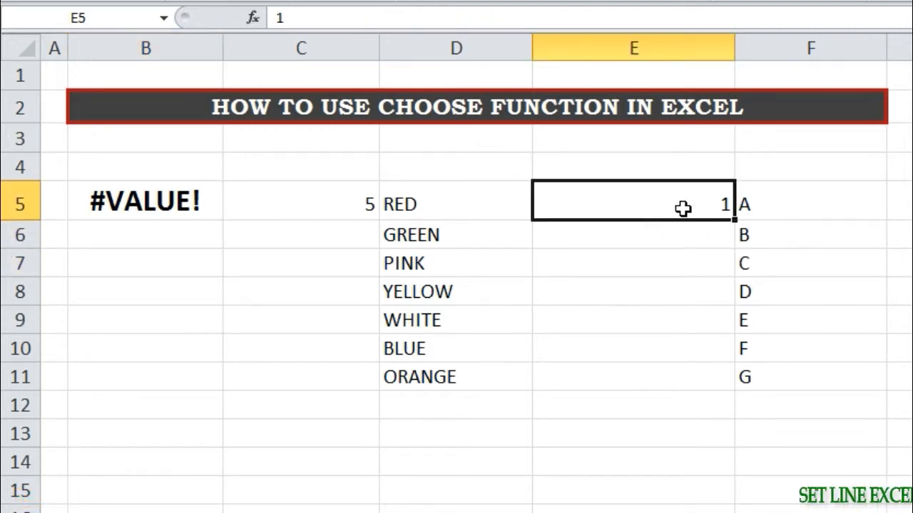
left_click(157, 200)
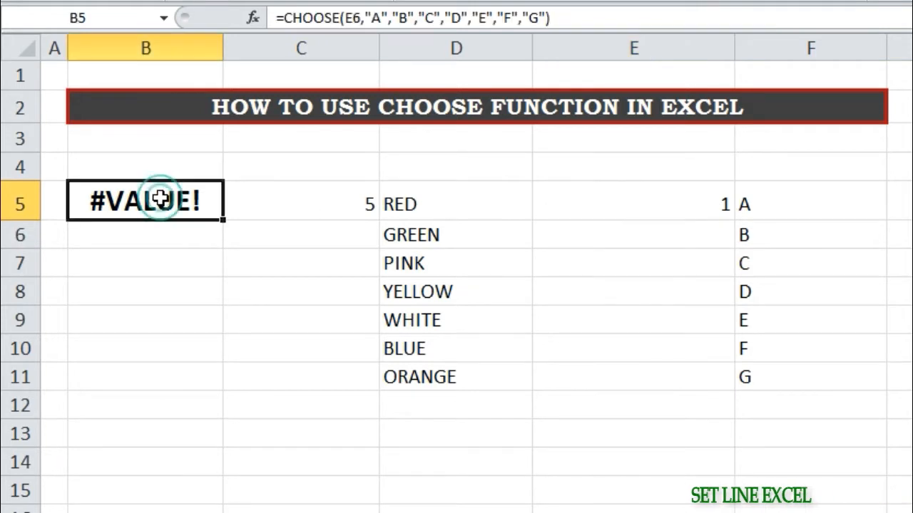
left_click(361, 19)
key("BackSpace")
type("5")
key("Return")
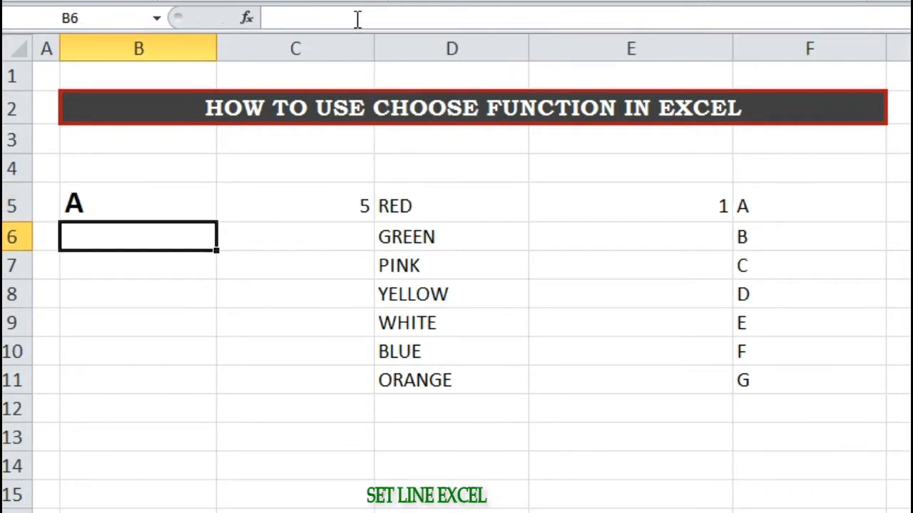
Test the formula in B5 by setting the index in E5 first to 6 and after that to 1.
left_click(684, 212)
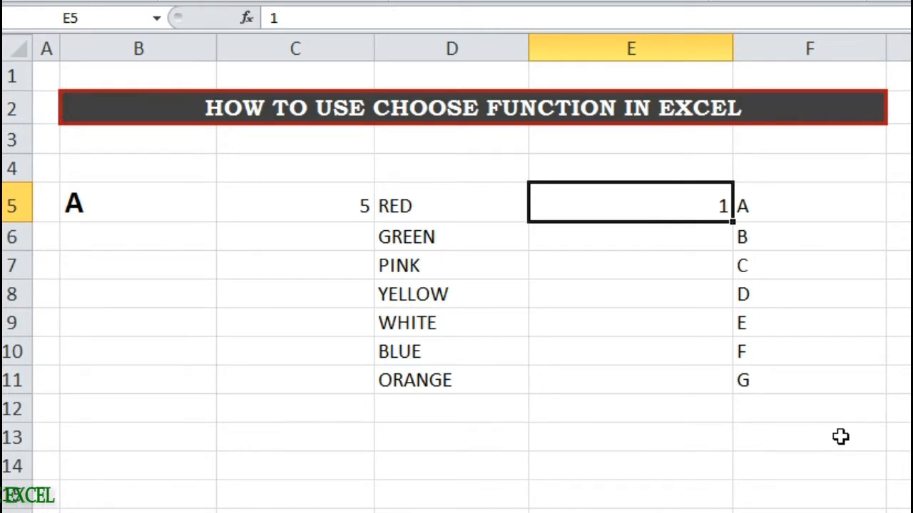
key("Return")
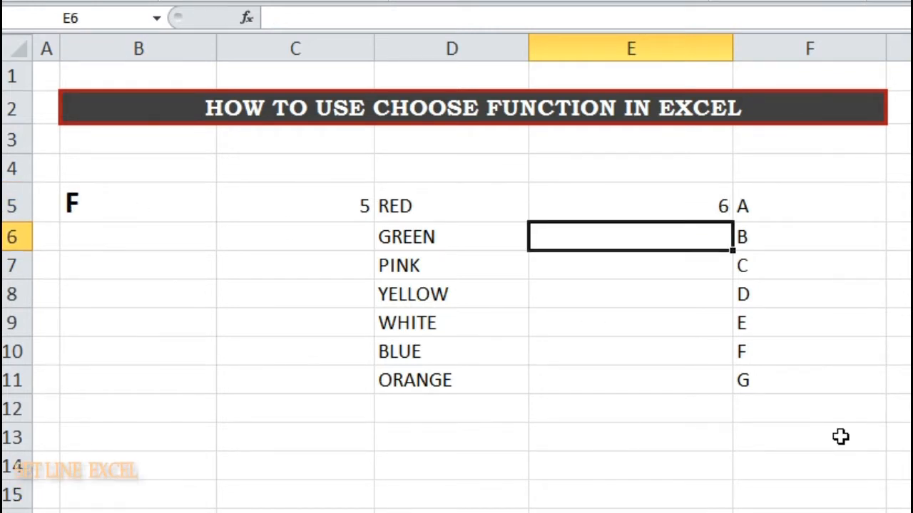
left_click(702, 205)
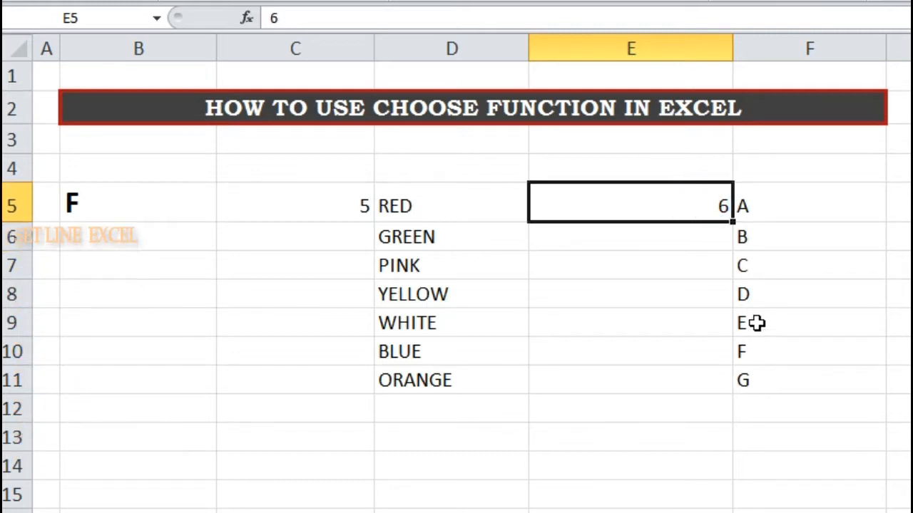
left_click(701, 210)
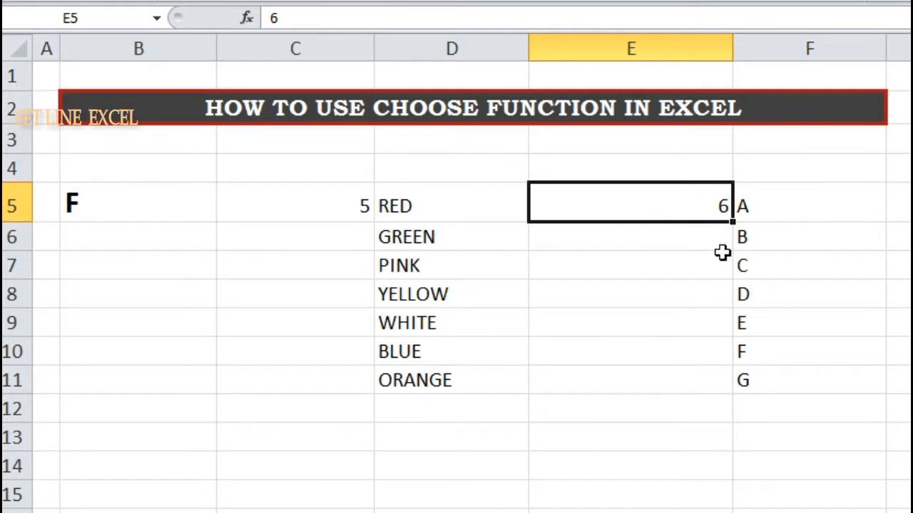
type("1")
key("Return")
Enter 2 in E6 and fill the number series from E5:E6 down to E11, up to 7.
left_click(721, 209)
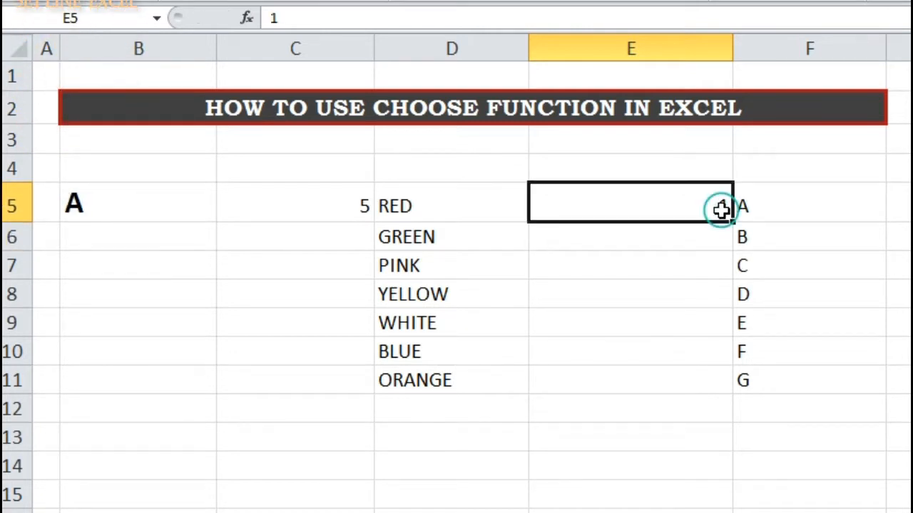
key("Return")
type("2")
key("Return")
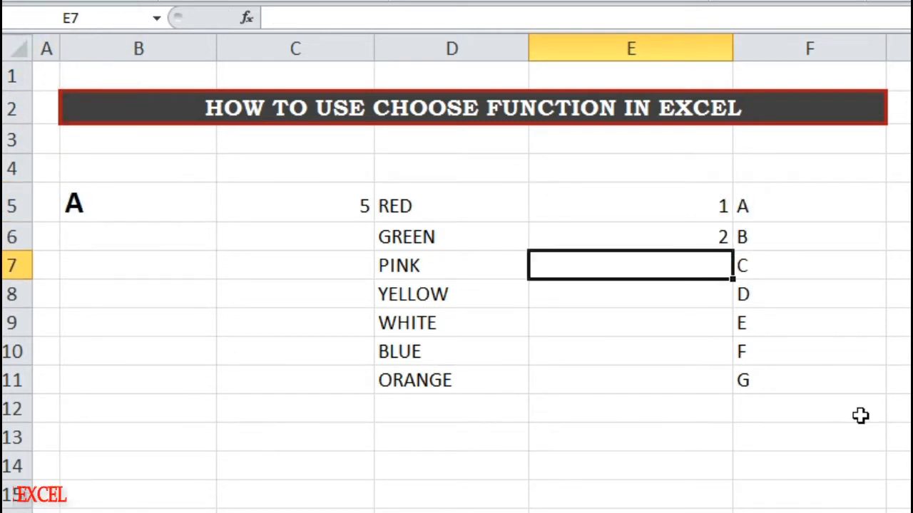
left_click_drag(705, 212, 745, 389)
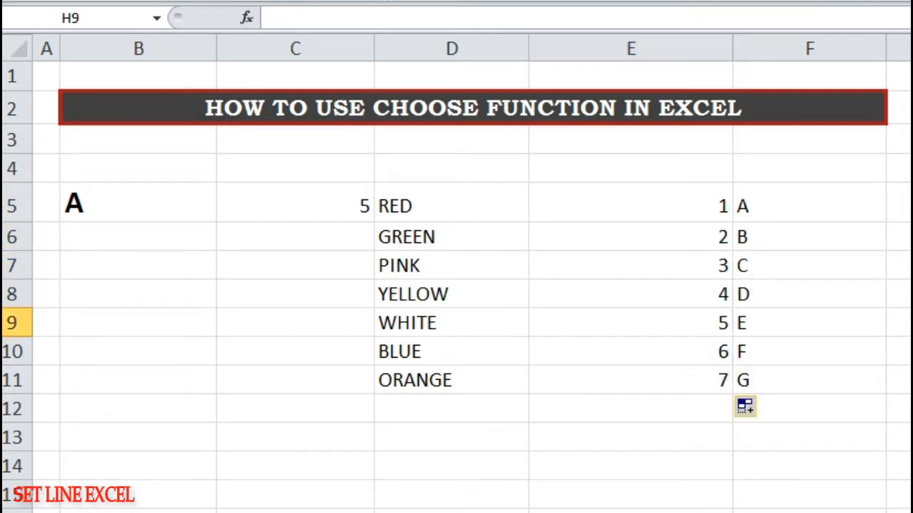
Fill the CHOOSE formula from B5 down to B11 and compare the results with the letters in F5:F11.
left_click(171, 203)
left_click_drag(216, 224, 223, 385)
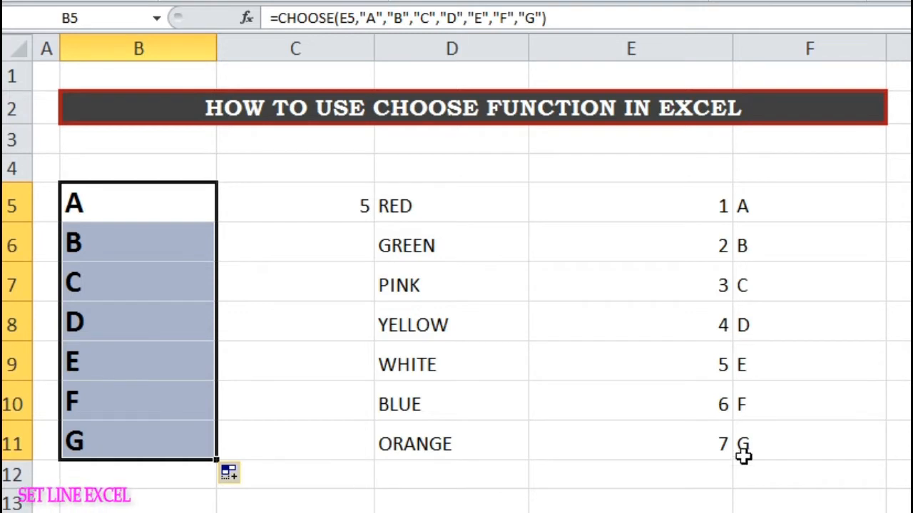
left_click(434, 477)
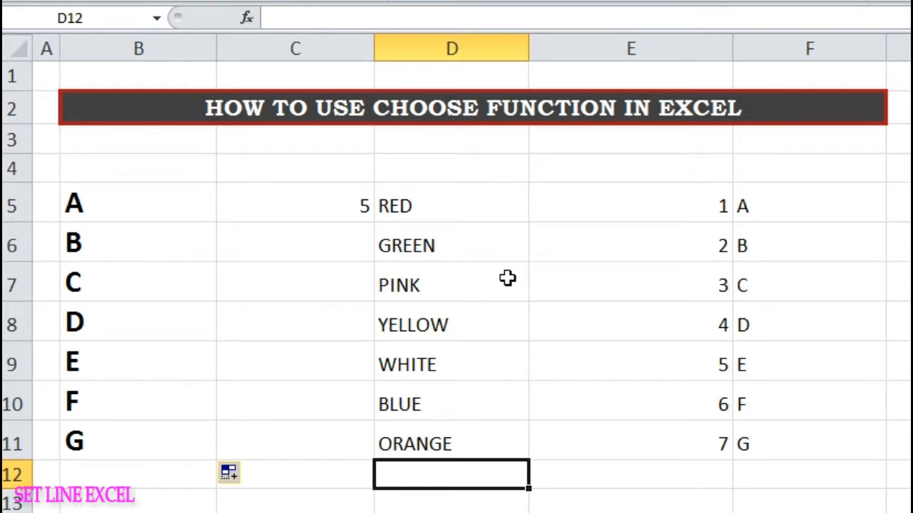
left_click_drag(129, 202, 100, 427)
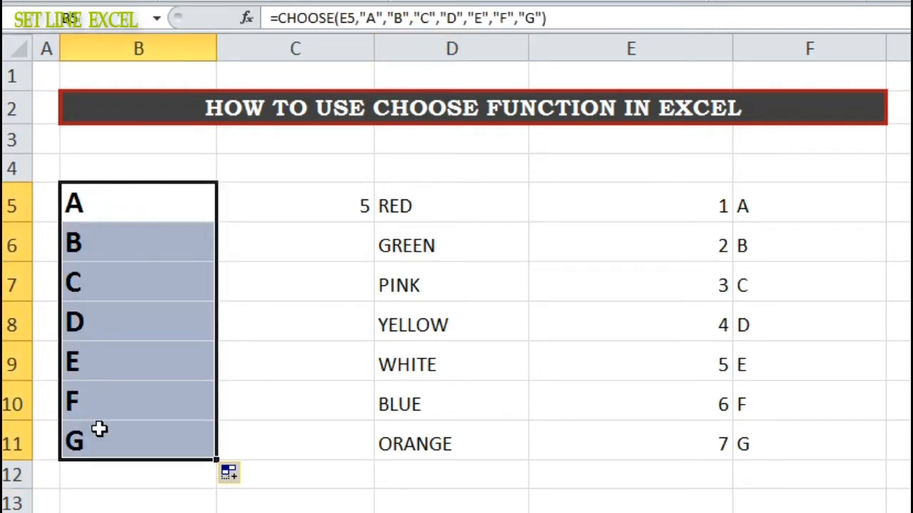
left_click_drag(766, 206, 750, 443)
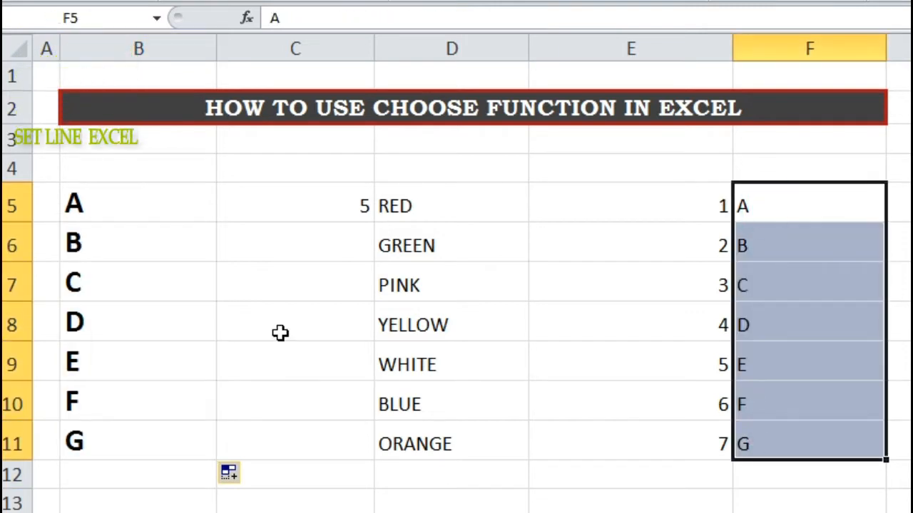
Center the formula results in B5:B11 horizontally.
left_click_drag(134, 201, 127, 425)
key("alt+h")
key("a")
key("c")
left_click(583, 410)
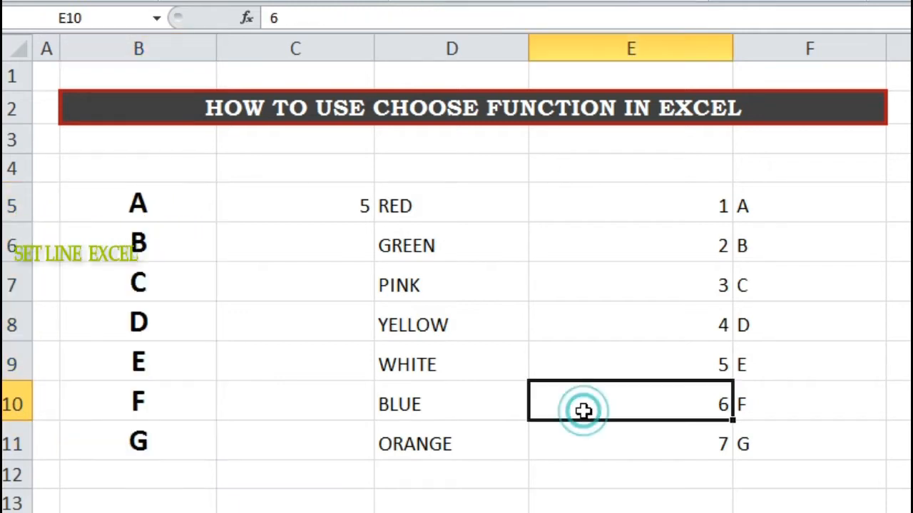
In Notepad, write "so it is an easy way you can understand how, choose function works, that it shows use, where at which place,".
key("alt+Tab")
type("so it is an eas")
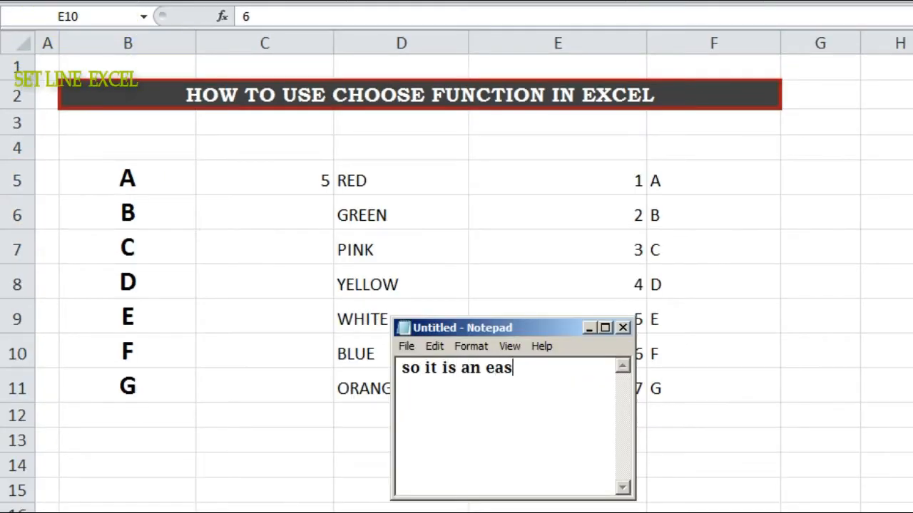
type("y way you can understand t")
key("BackSpace")
type("how, choose ")
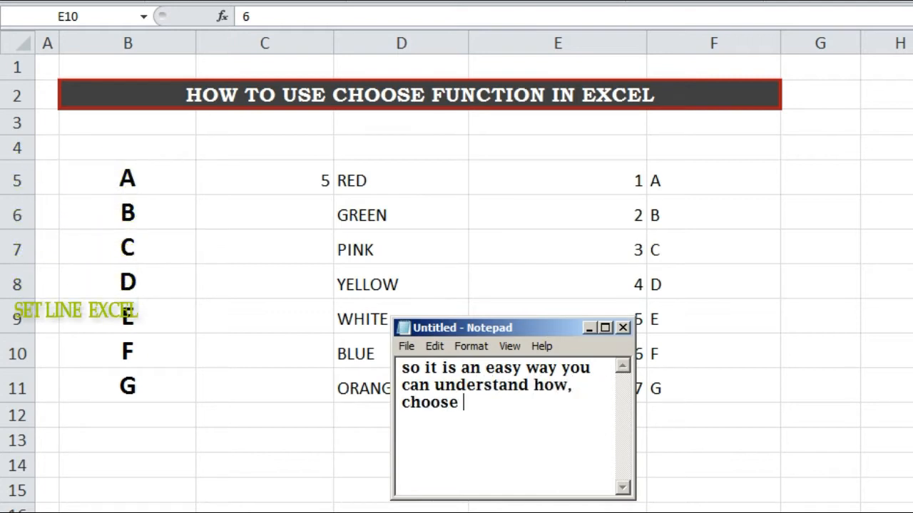
type("function works, that it shows use, where at which place,")
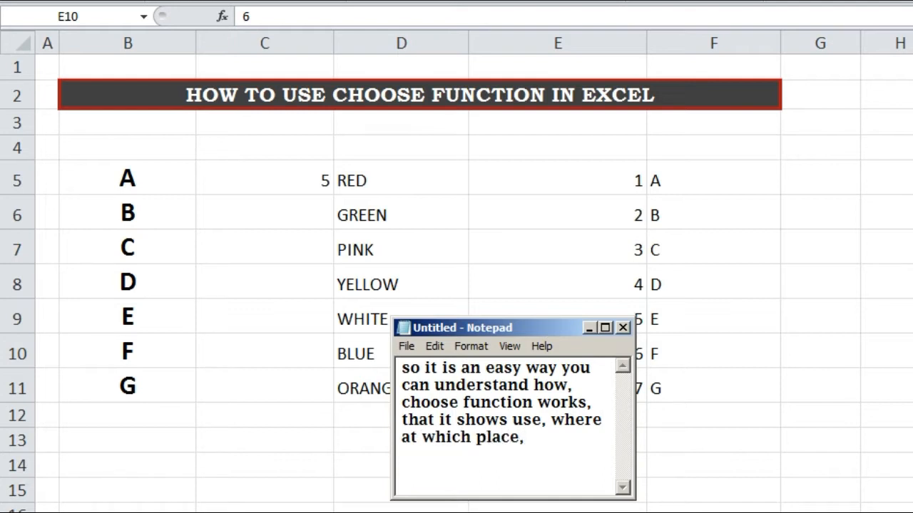
Continue the note with "that value exists, if we write the cell reference, it shows us the results, that what in that cell.".
type("alue exists, ")
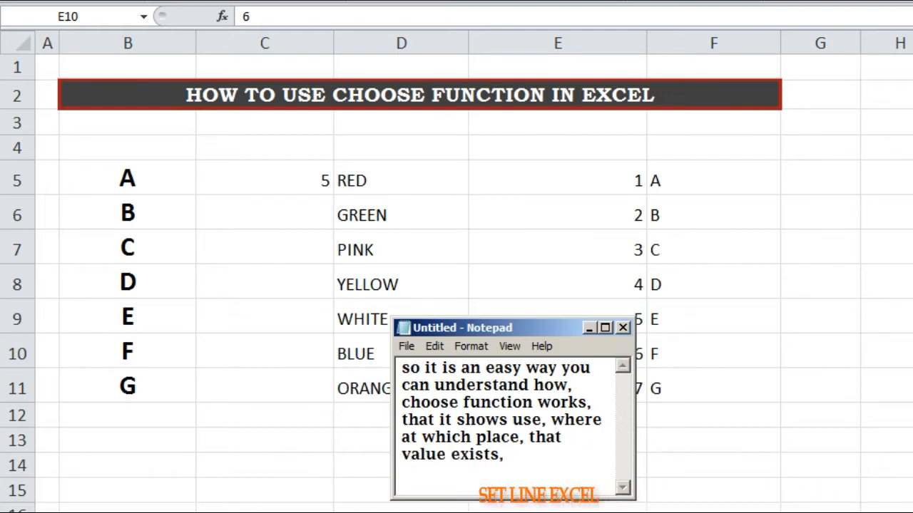
type("if")
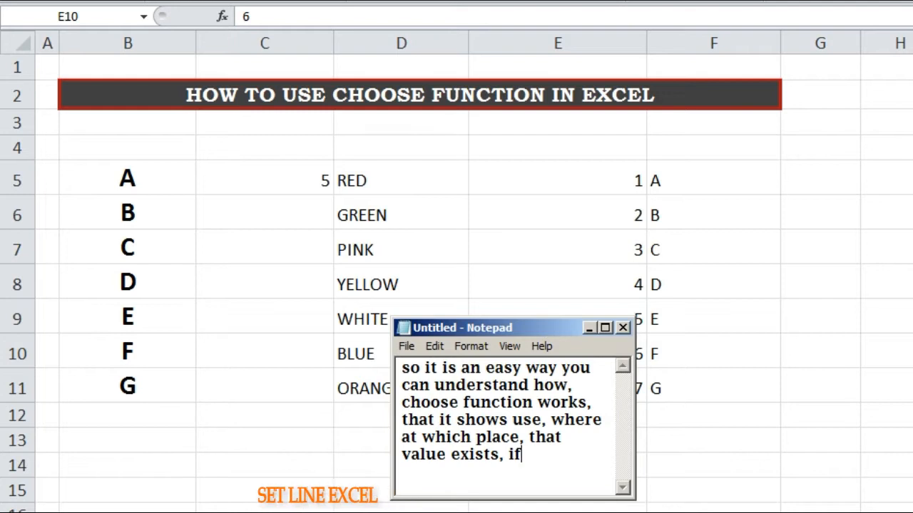
type(" we write teh")
key("BackSpace")
key("BackSpace")
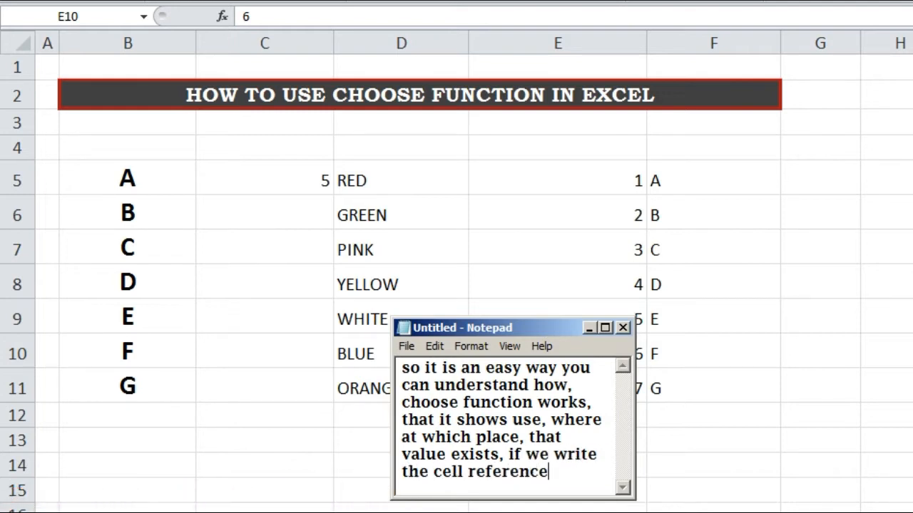
type("shows us the re")
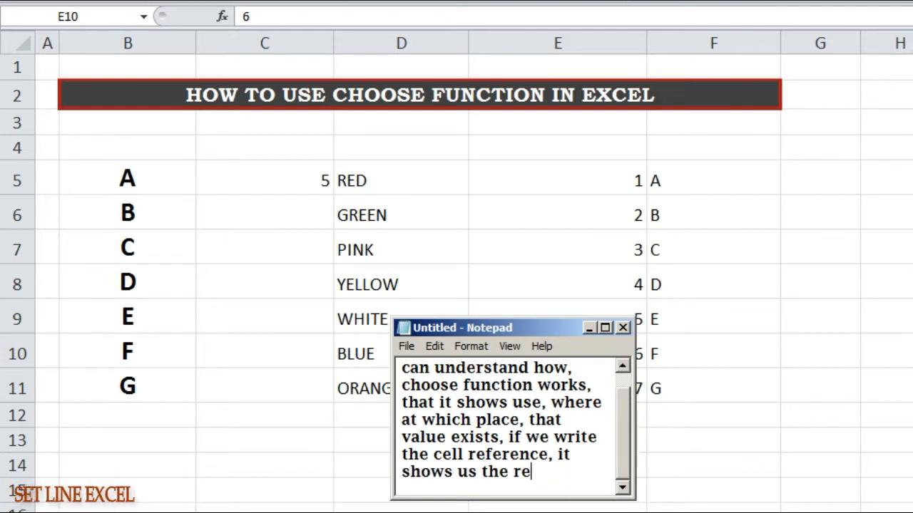
type("sults, that ")
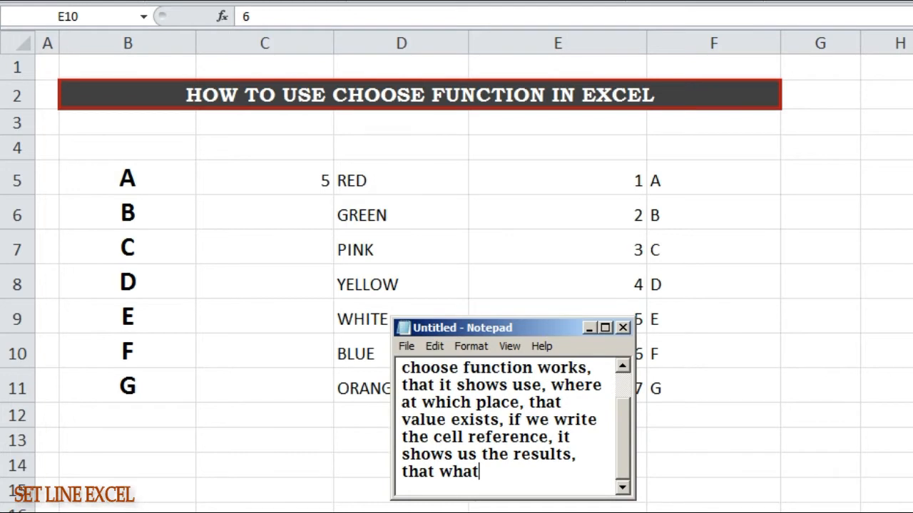
type("what in that cell.")
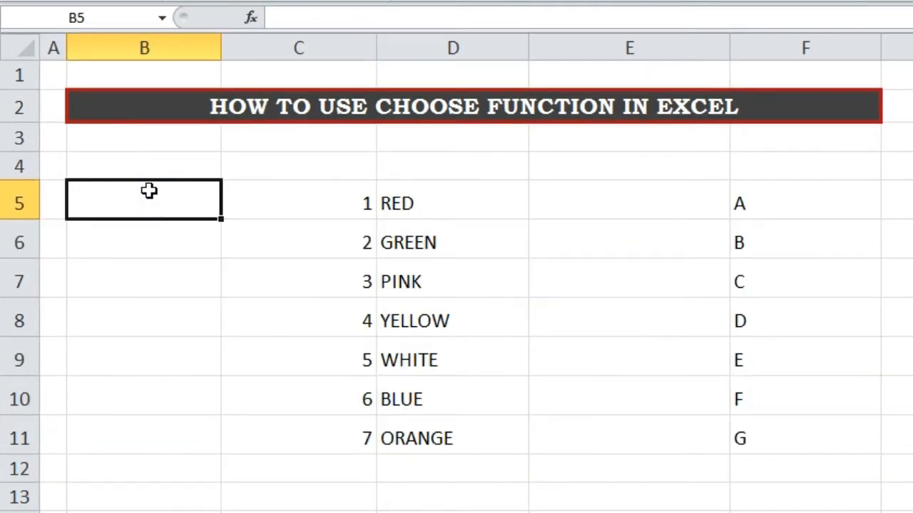
In Excel, start a CHOOSE formula in B5 with C5 as the index and D5, D6 and D7 as the first three values.
type("=choos")
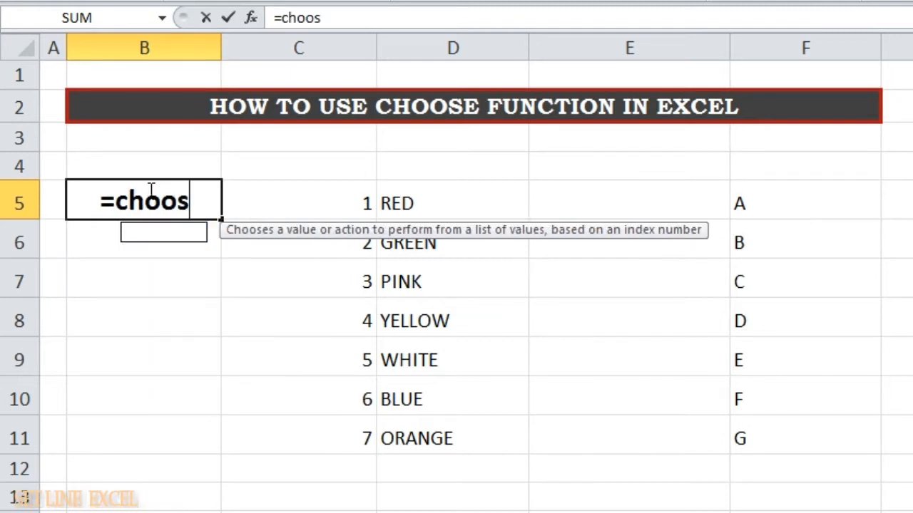
key("Tab")
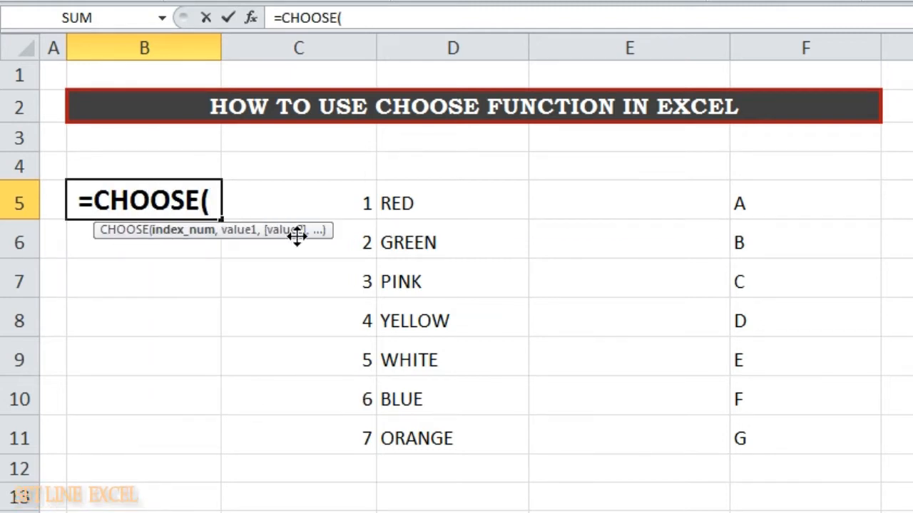
left_click(331, 203)
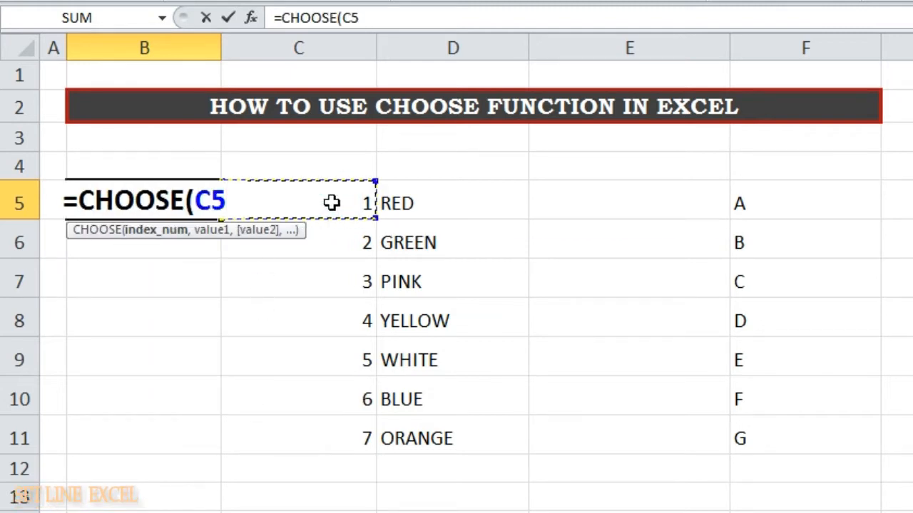
type(",")
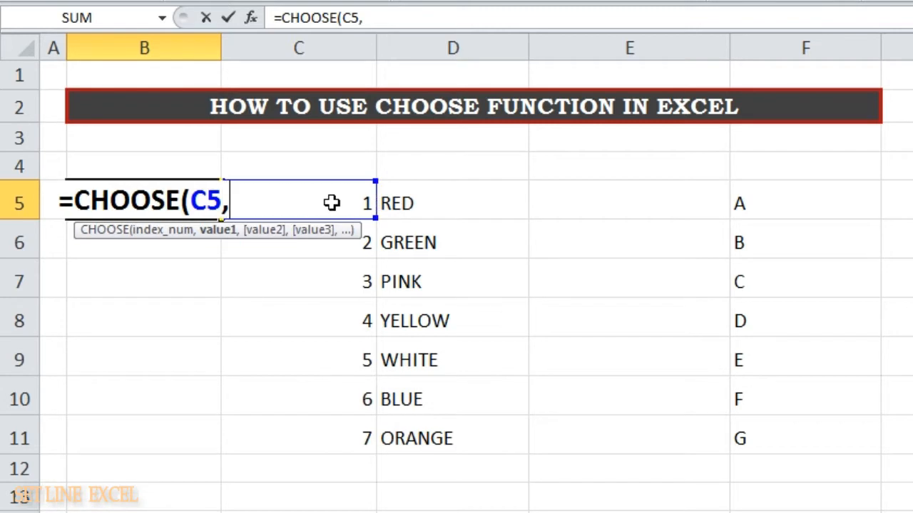
left_click(432, 200)
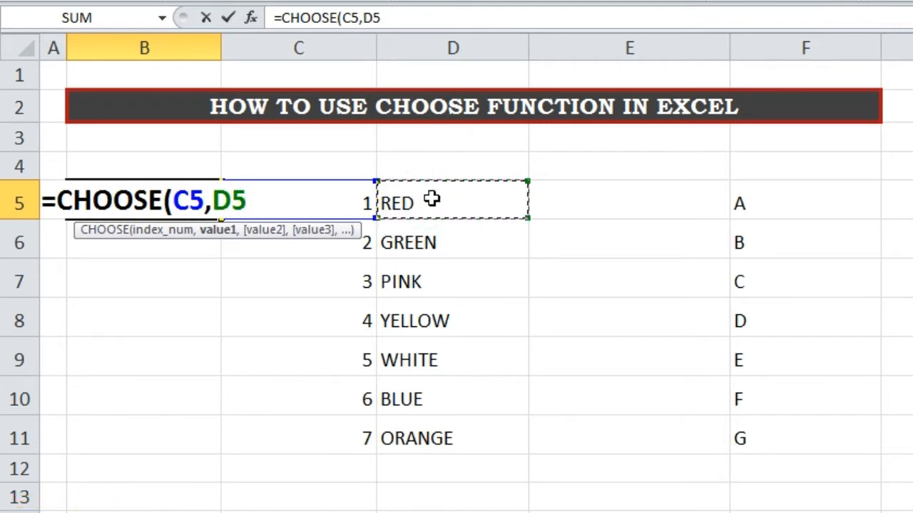
type(",")
left_click(447, 237)
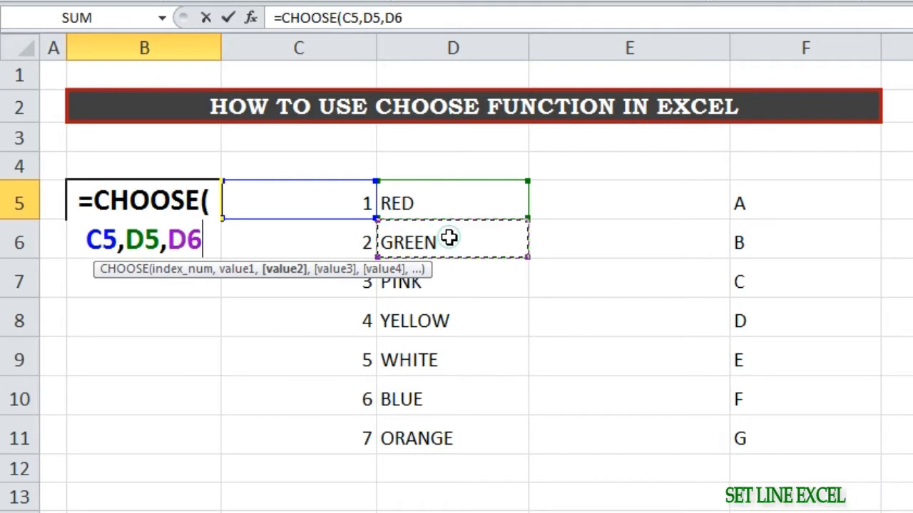
type(",")
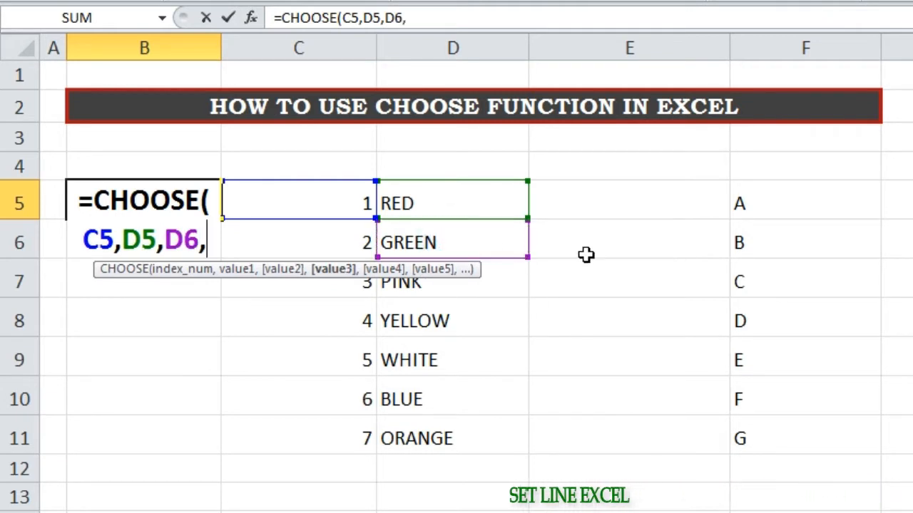
left_click(527, 281)
type(",")
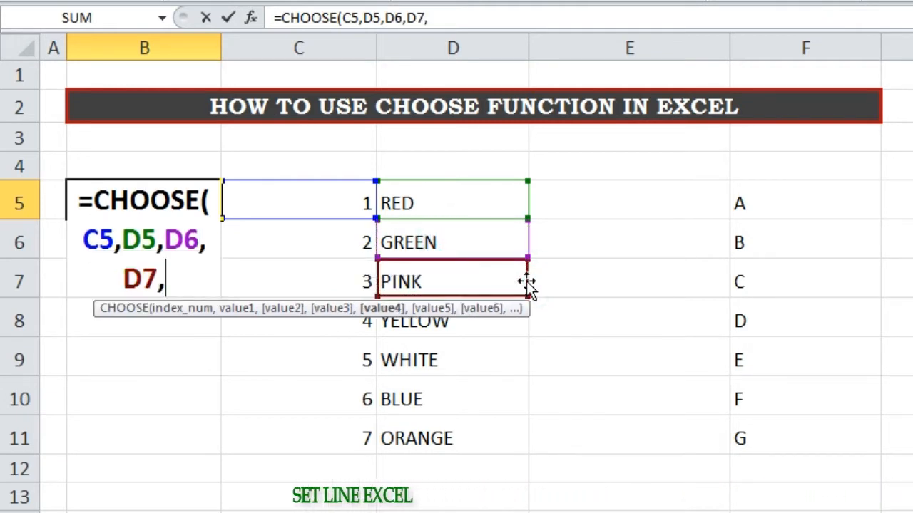
Complete the CHOOSE formula with D8, D9, D10 and D11, and select its references D5 through D11 within the formula.
left_click(485, 326)
type(",")
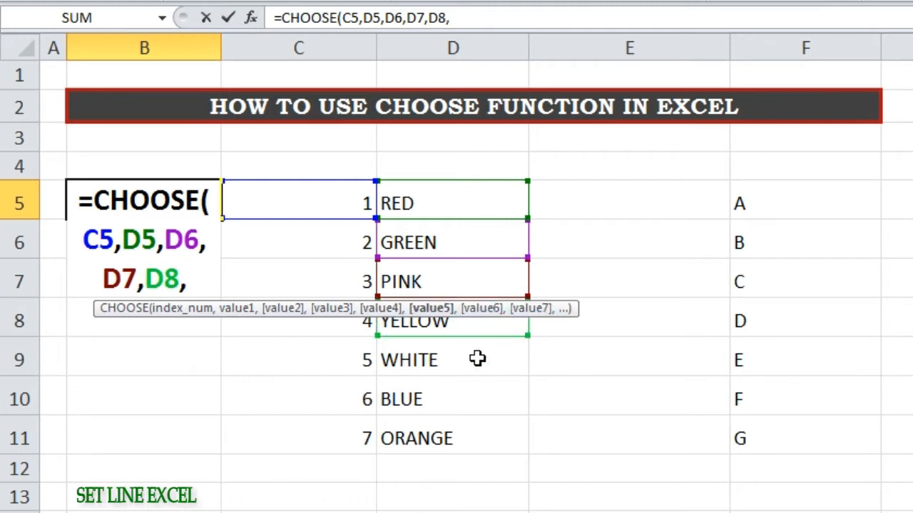
left_click(474, 349)
type(",")
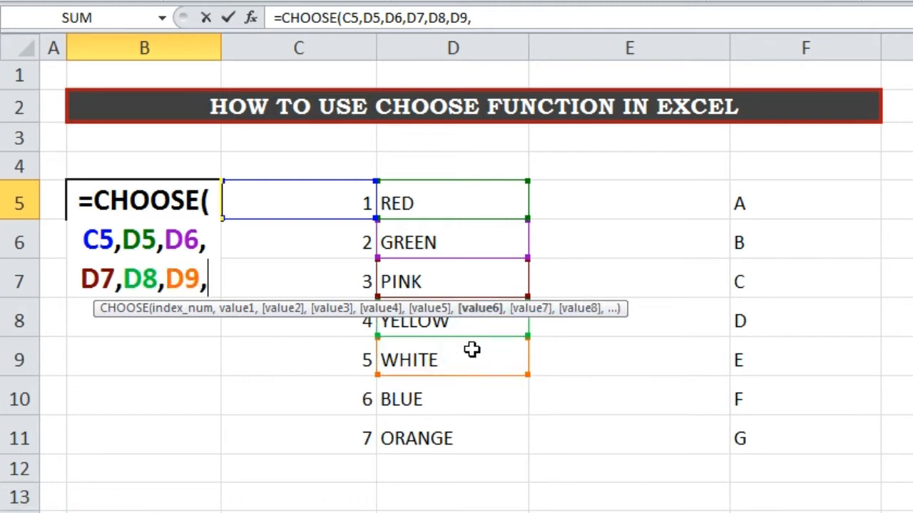
left_click(428, 399)
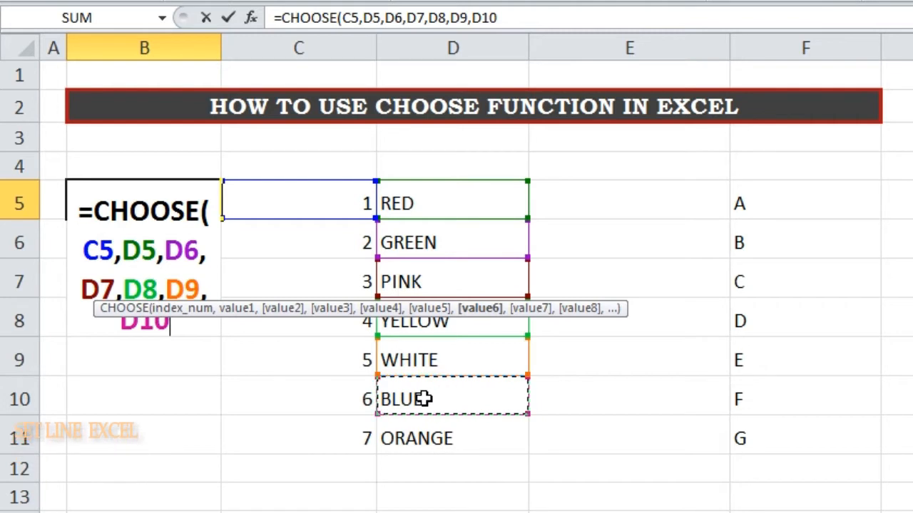
type(",")
left_click(434, 436)
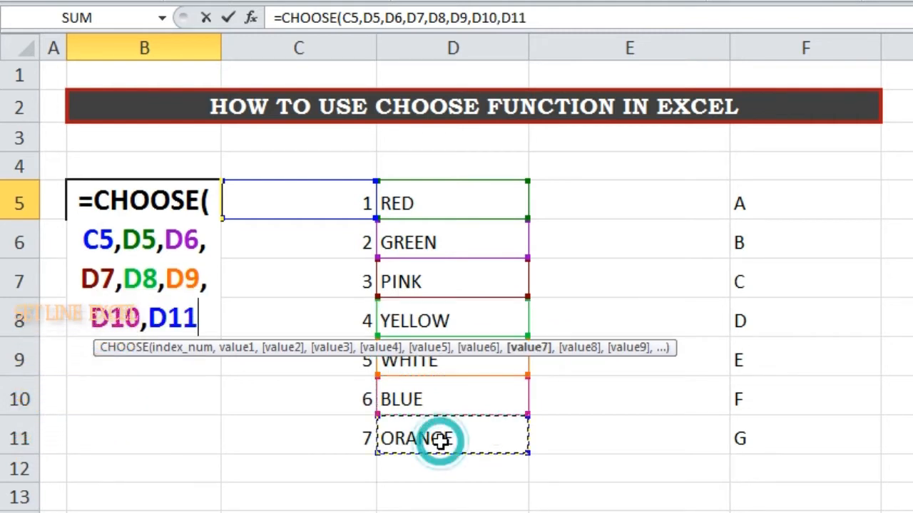
type(")")
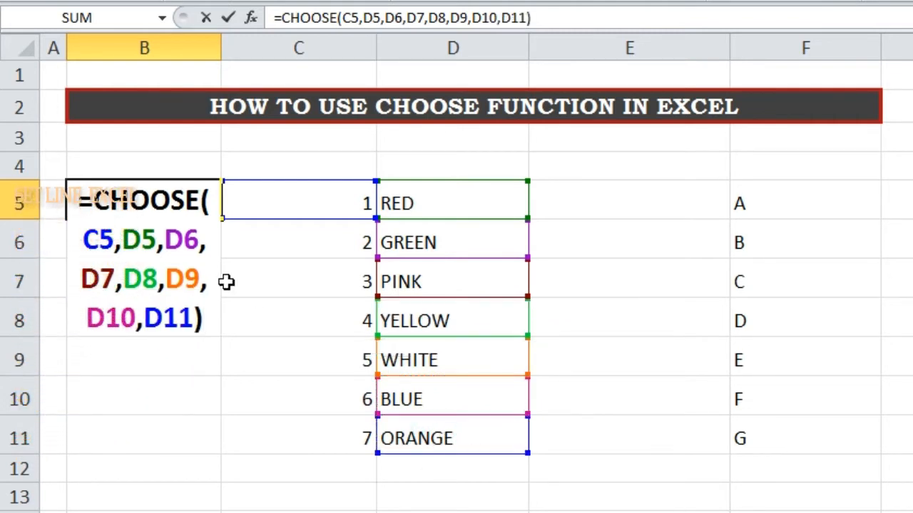
left_click(365, 17)
left_click_drag(366, 18, 528, 20)
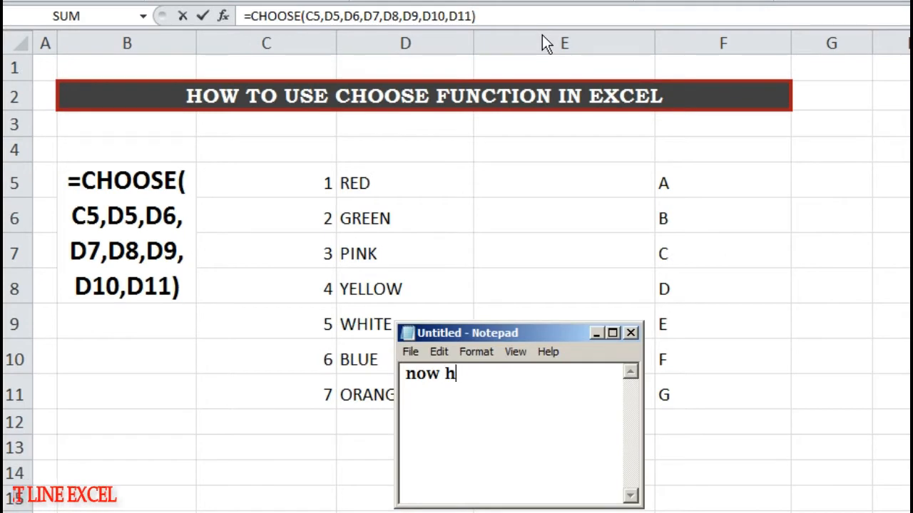
In Notepad, write "now here we will fix the cells by placing $ sign. will select the whole cell numbers, and will press F4.".
type("ere we will fix the cells")
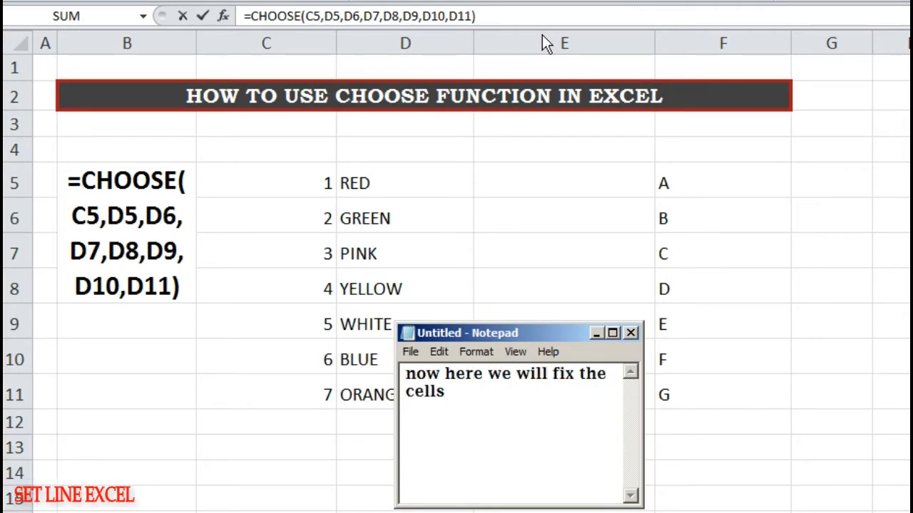
type(" placing $ sign. will select the whole cell numbers, and p")
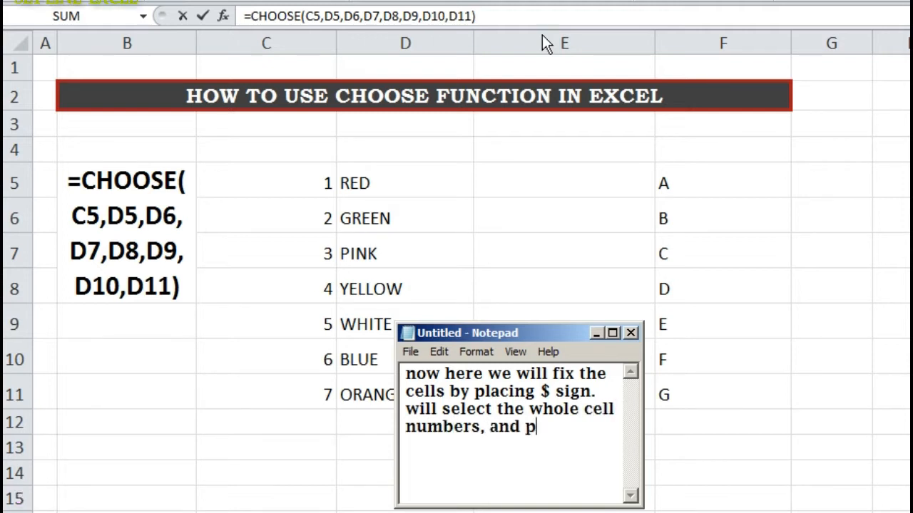
key("BackSpace")
type("will press")
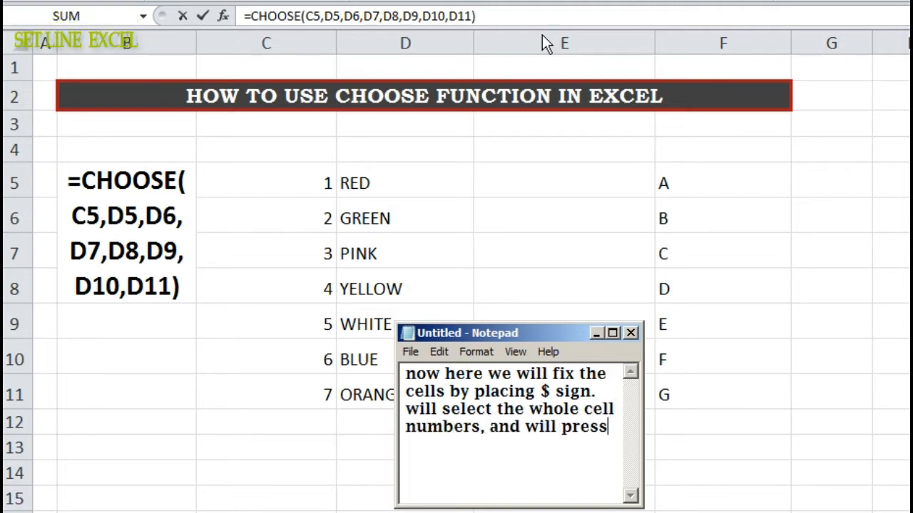
type("F4.")
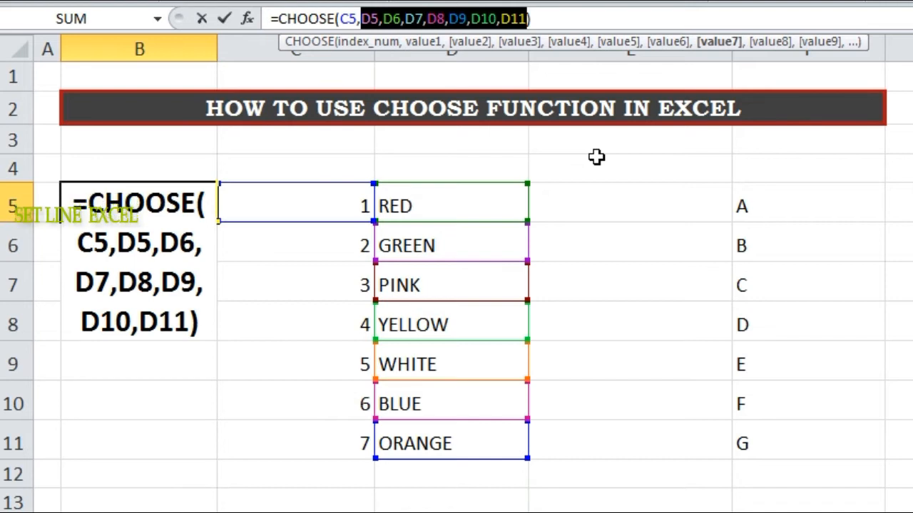
Make the selected references D5 through D11 absolute in Excel, enter the formula in B5 and reselect that cell.
key("F4")
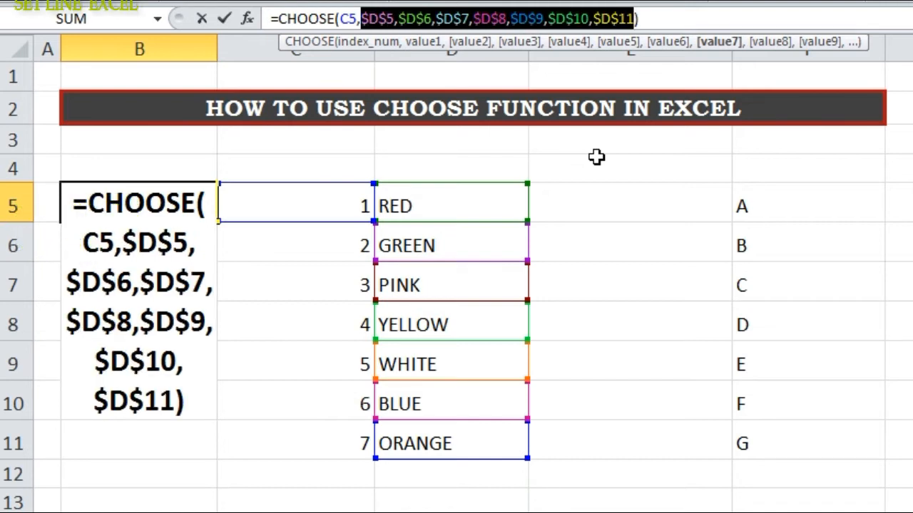
key("Return")
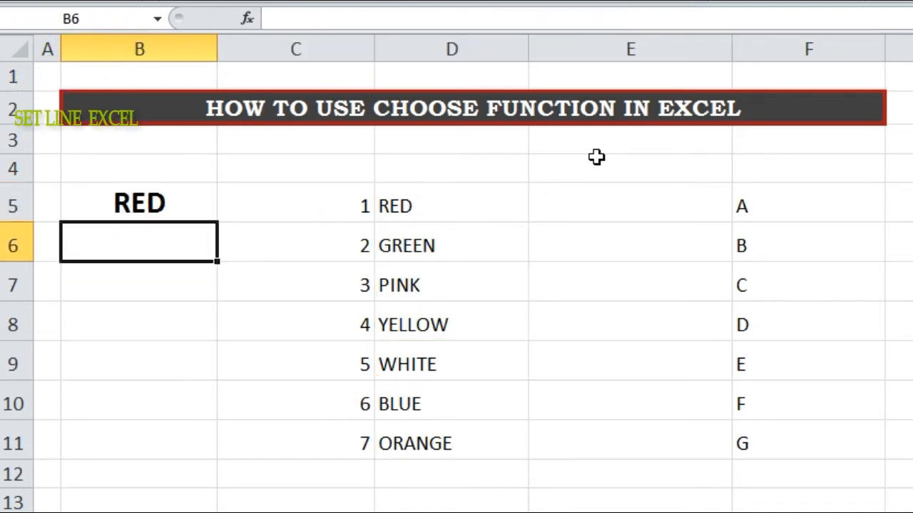
left_click(181, 207)
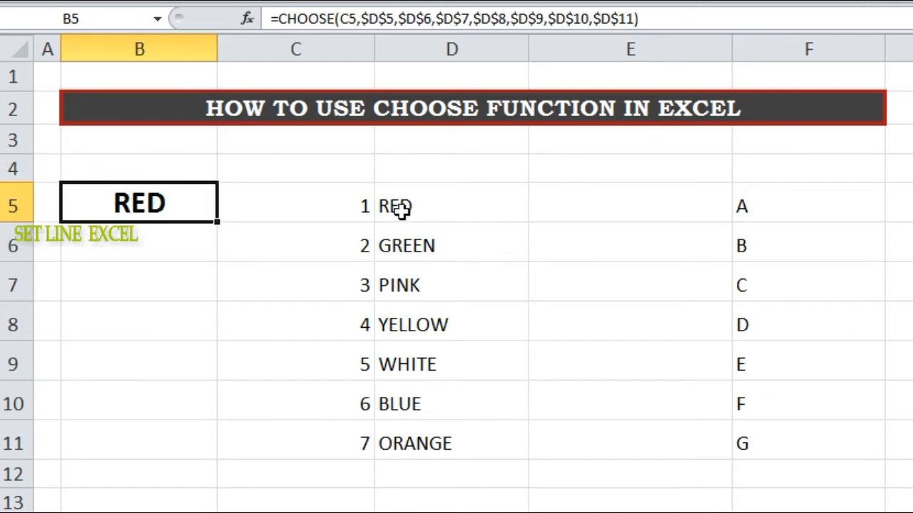
Fill the CHOOSE formula from B5 down through B11 and select the filled results to check them.
left_click_drag(218, 222, 211, 448)
left_click(672, 493)
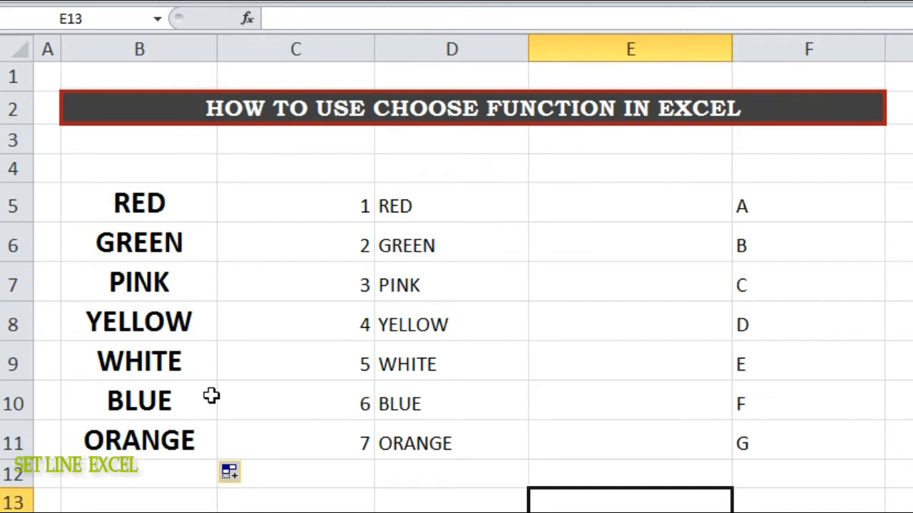
left_click_drag(159, 204, 153, 428)
left_click(244, 438)
Change the index numbers in C5, C6 and C7 to 7, 5 and 1.
left_click(309, 204)
type("7")
key("Return")
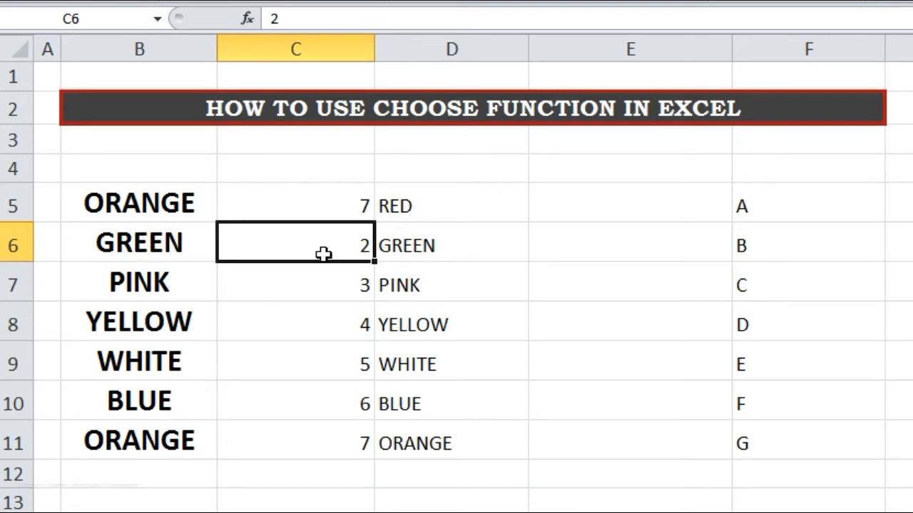
type("5")
key("Return")
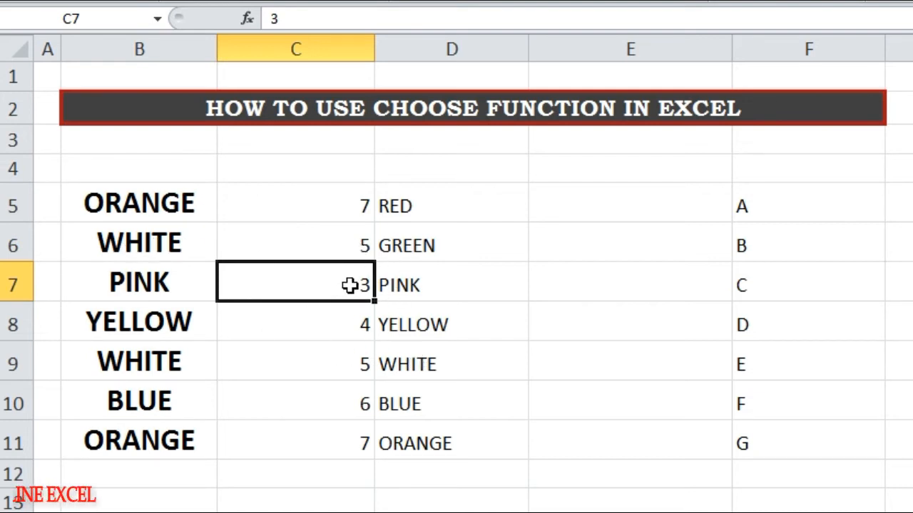
type("1")
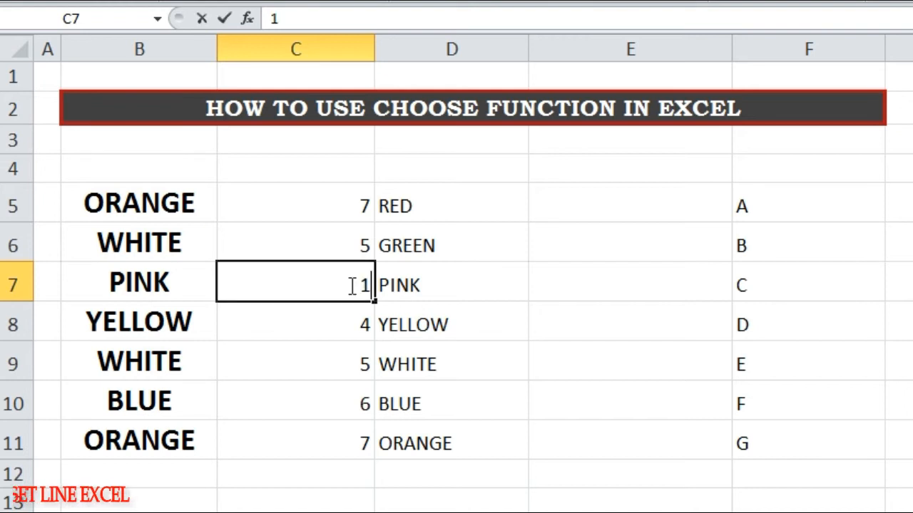
key("Return")
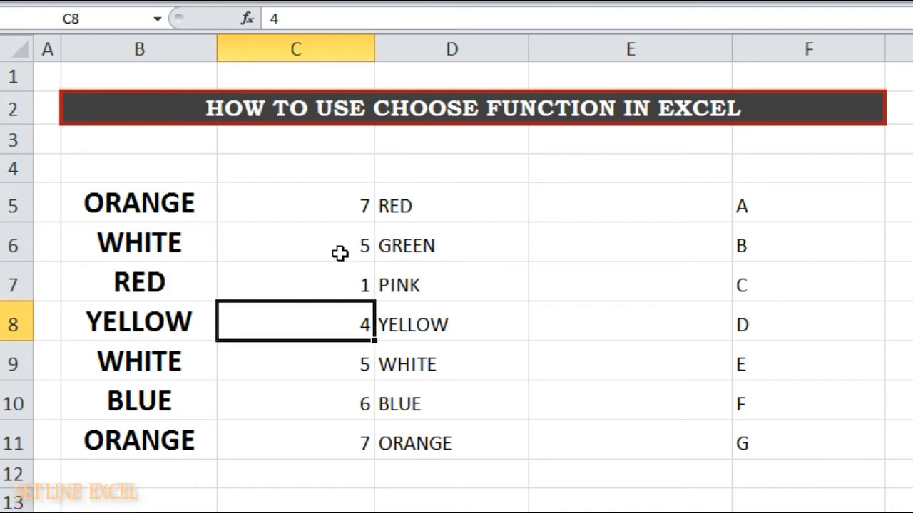
Left-align the CHOOSE results in B5 through B11 and deselect the range.
left_click_drag(196, 208, 210, 430)
key("alt+h")
key("a")
key("l")
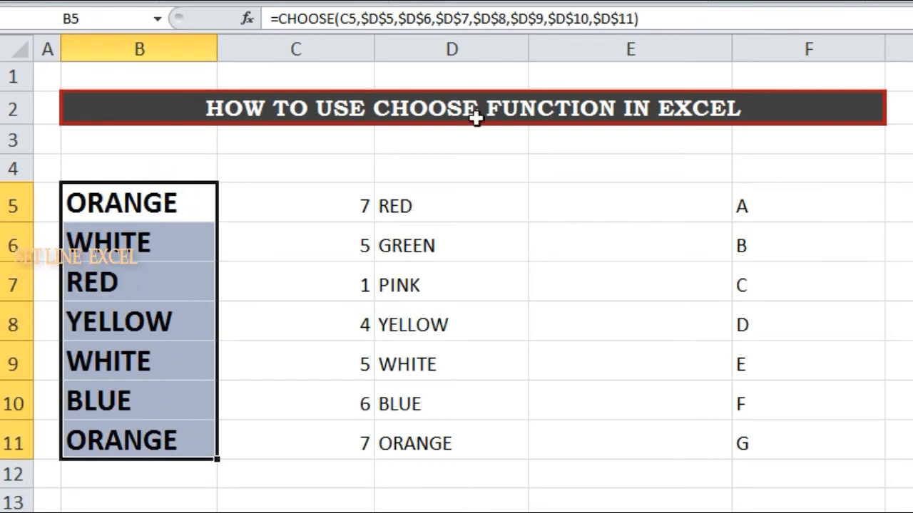
left_click(543, 367)
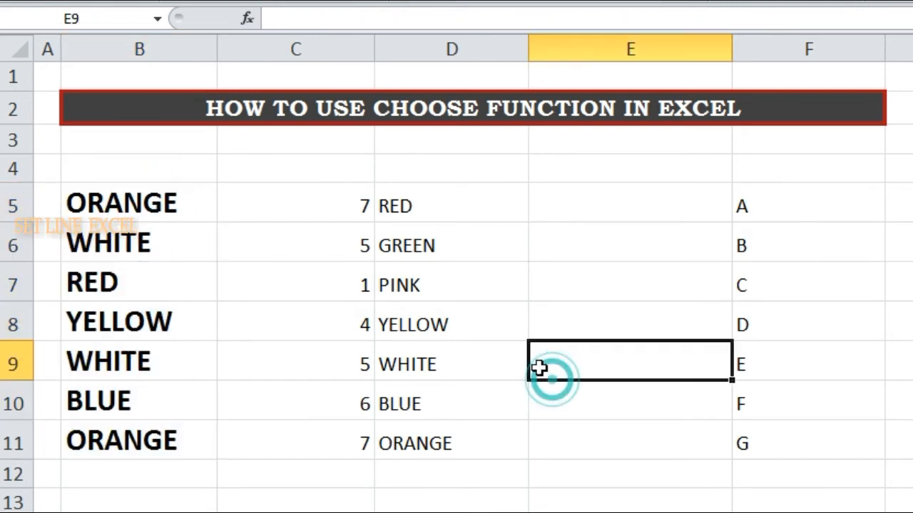
Set the index number in C11 to 2.
left_click(346, 445)
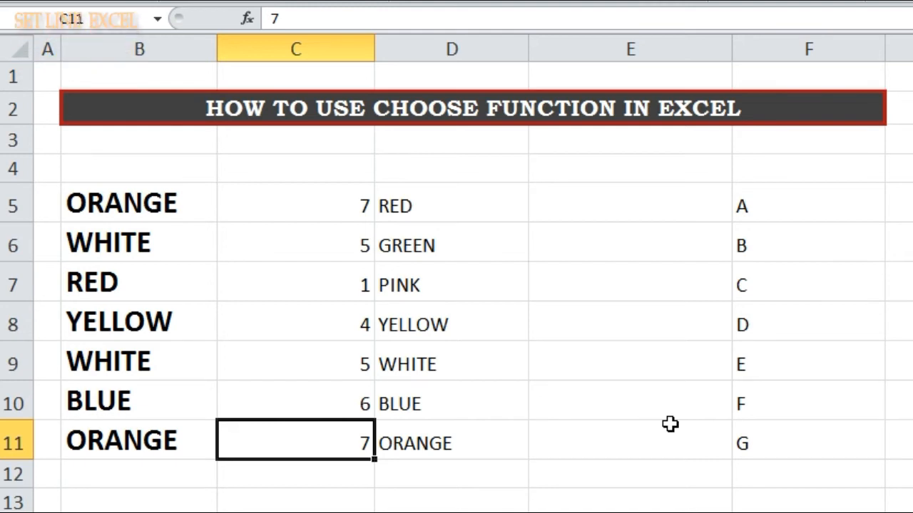
type("2")
key("Return")
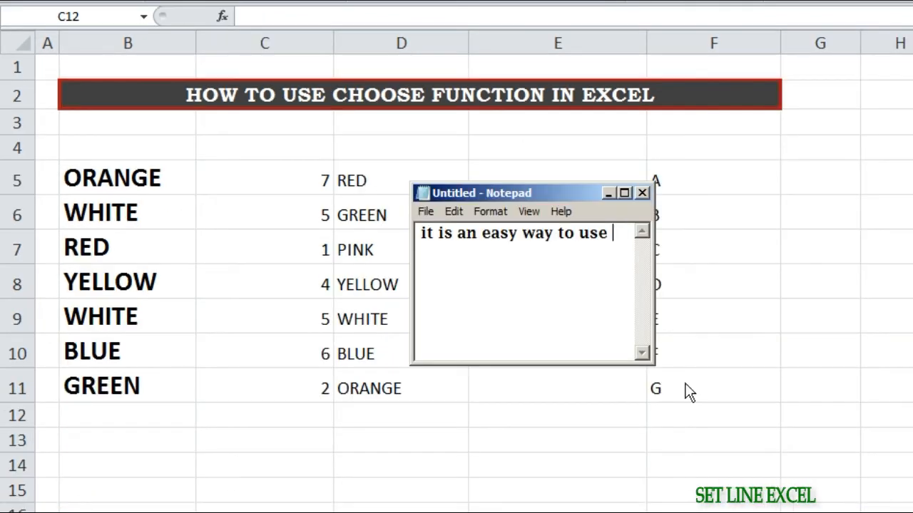
In Notepad, continue the note with "choose function, in daily office work we can use this as we like." and a new line "and this function is".
type("choose fu")
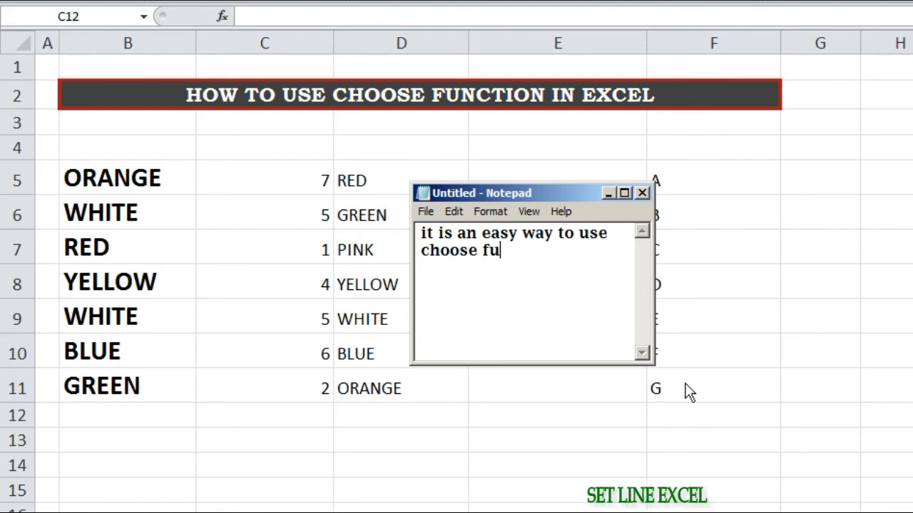
type("nction, a")
key("BackSpace")
type("in daily office work we can use this ")
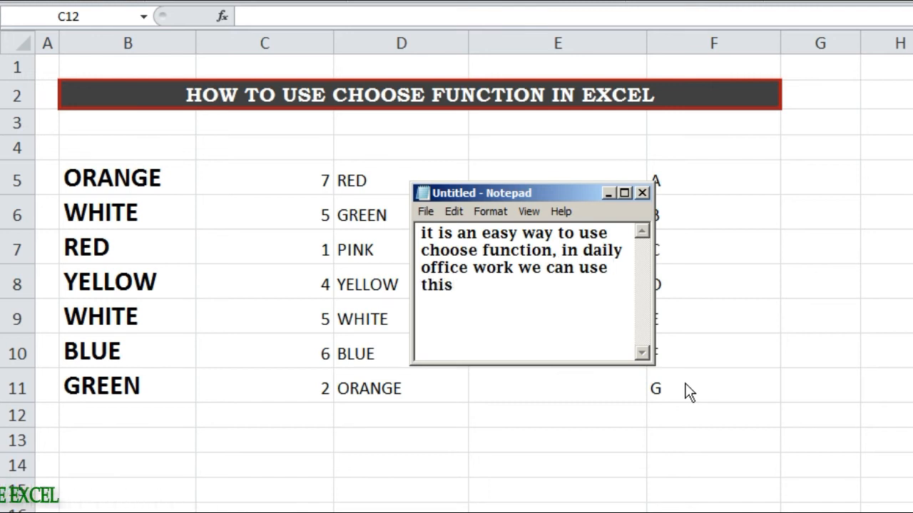
type("as we like.")
key("Return")
type("and this function is ")
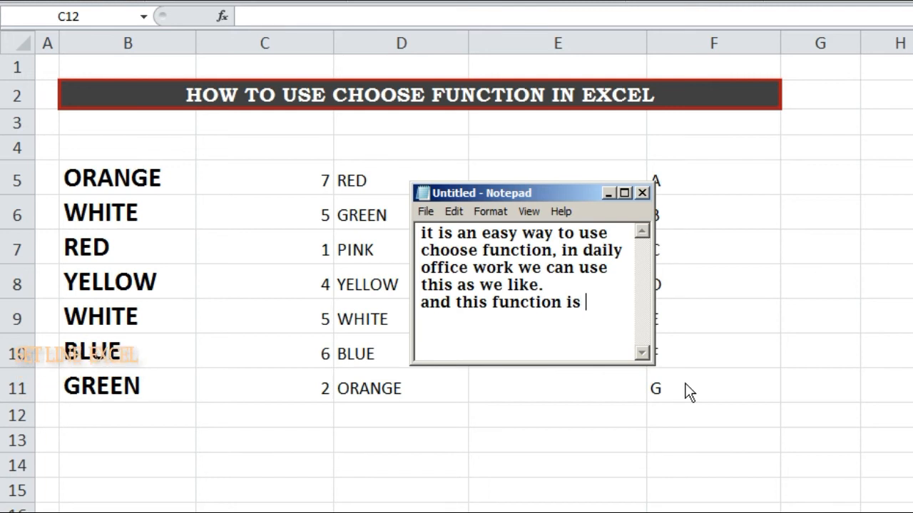
Extend the note with "aslo used, in revese vlookup as in previous video, i have shown you useage of this", and return to cell E11 in Excel.
type("aslo used, in")
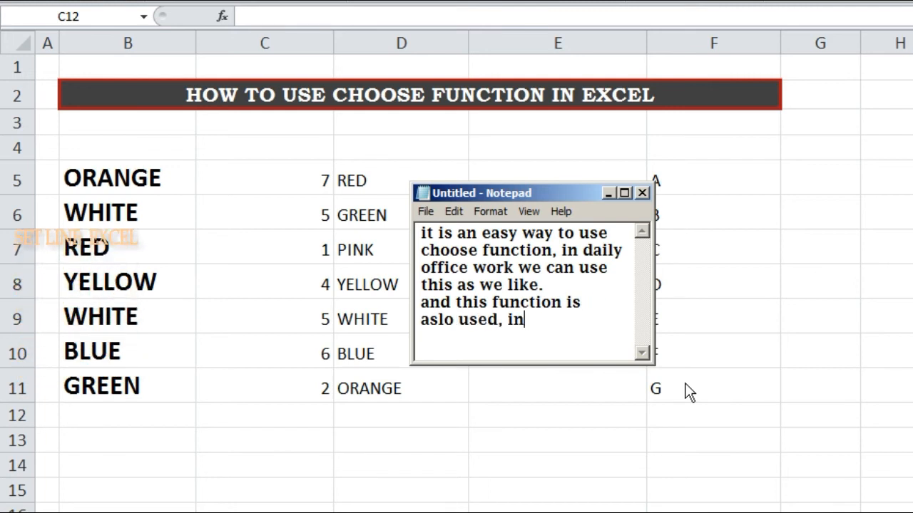
type(" reve")
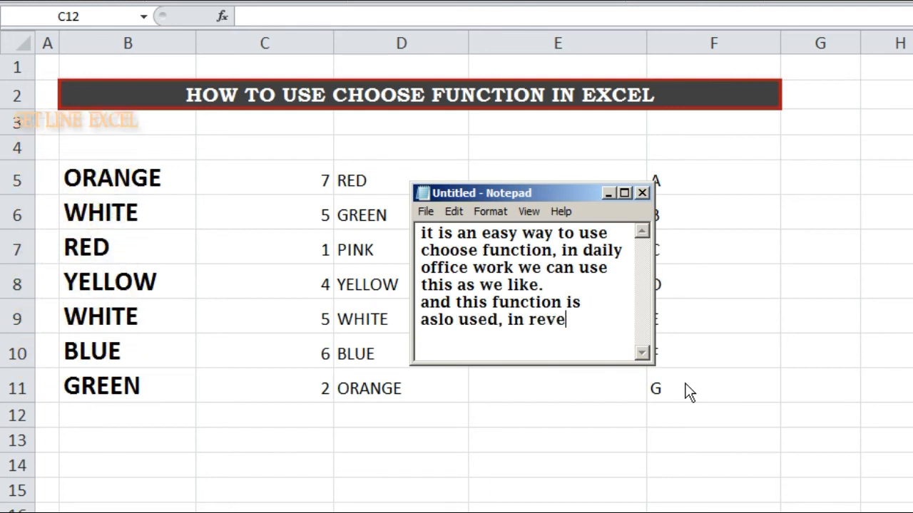
type("se vlookup as in pre")
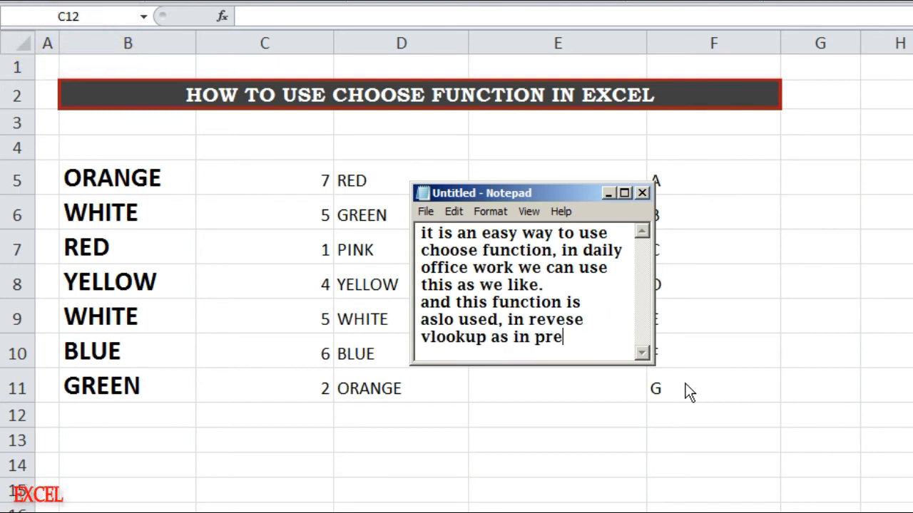
type("viouse")
key("BackSpace")
type("vid")
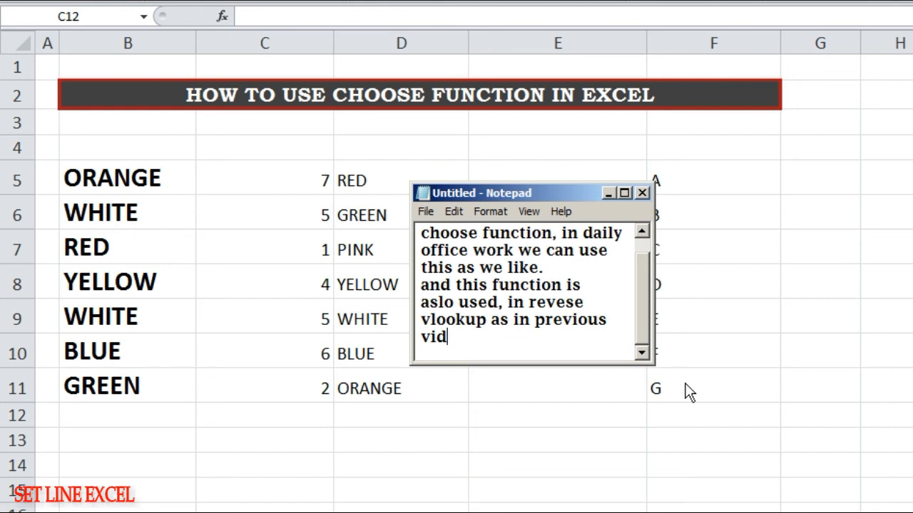
type("eo, i have shown you useage of this fu")
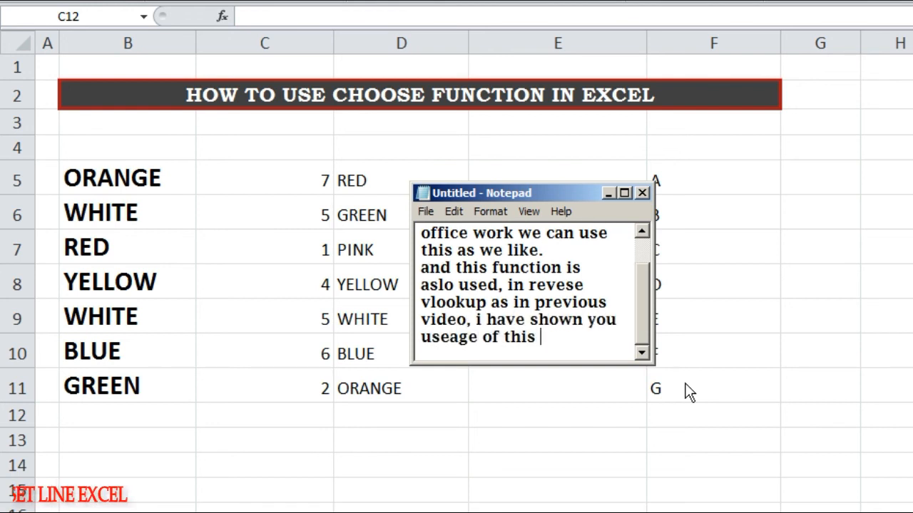
key("alt+Tab")
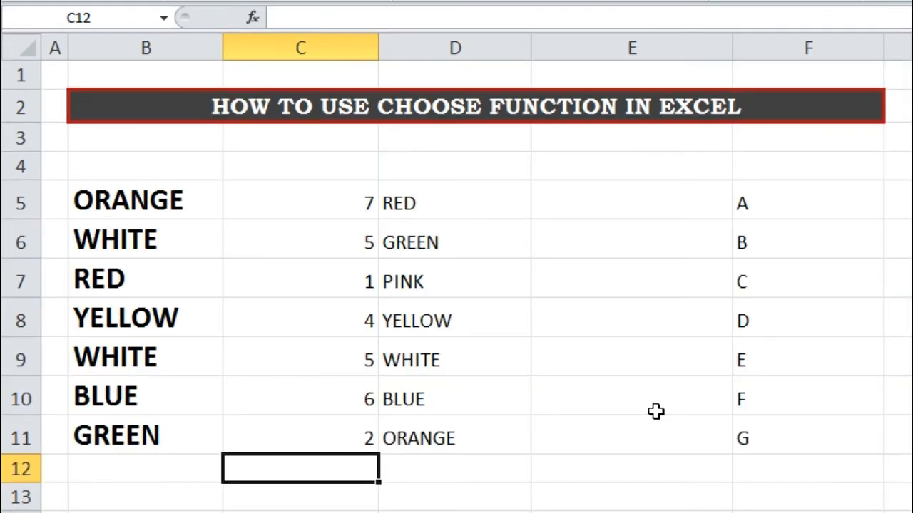
left_click(551, 377)
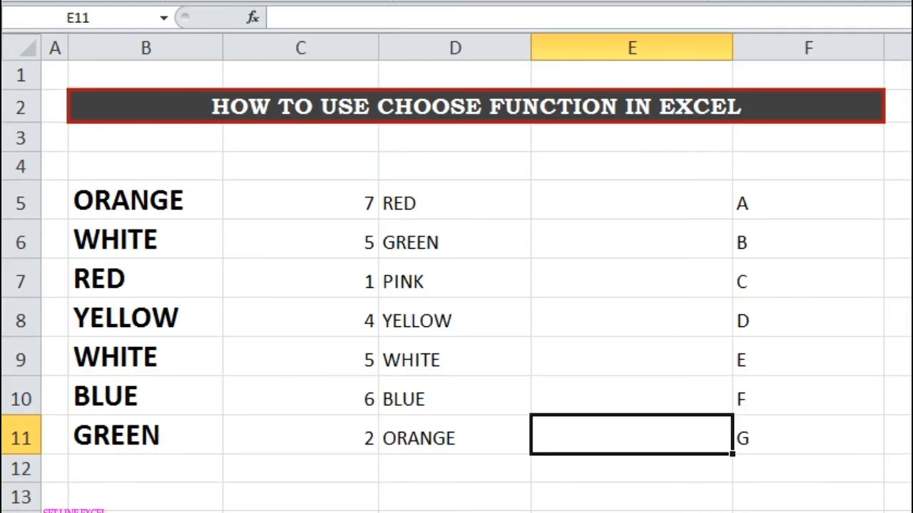